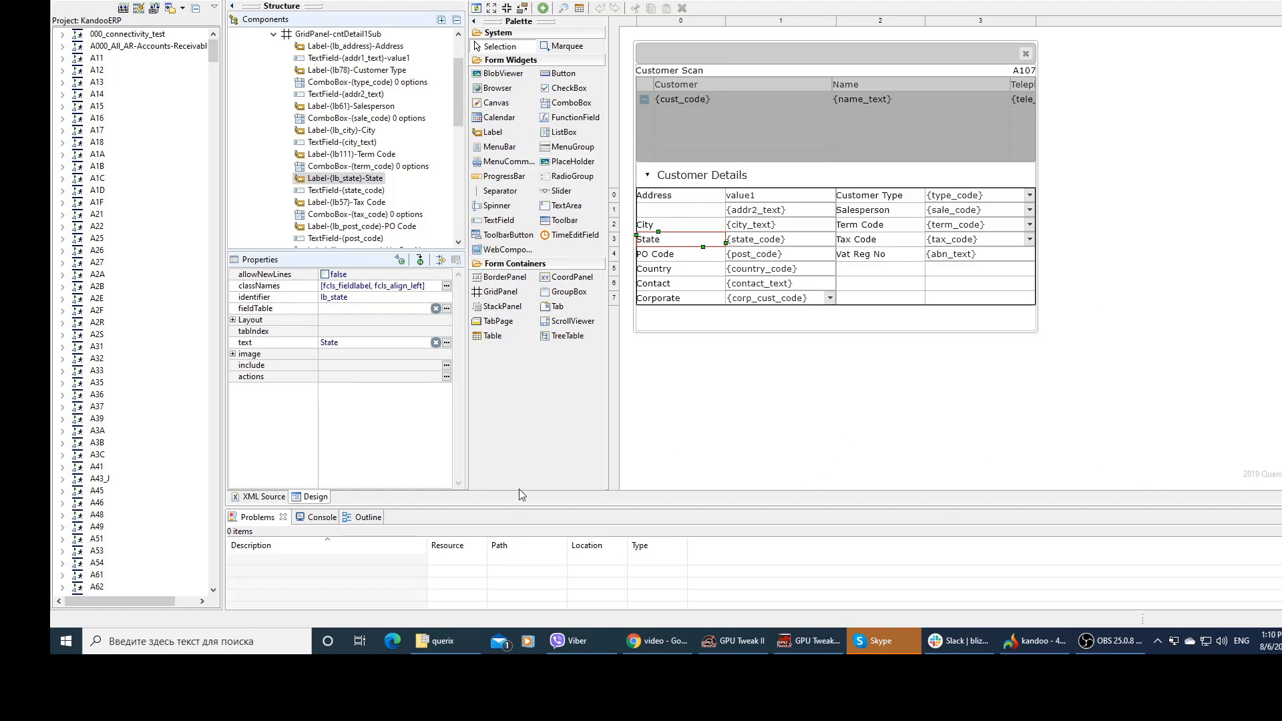
mouse_move(516, 494)
left_mouse_down()
mouse_move(412, 330)
mouse_move(458, 17)
mouse_move(587, 22)
mouse_move(620, 101)
mouse_move(607, 438)
mouse_move(568, 497)
mouse_move(516, 496)
left_mouse_up()
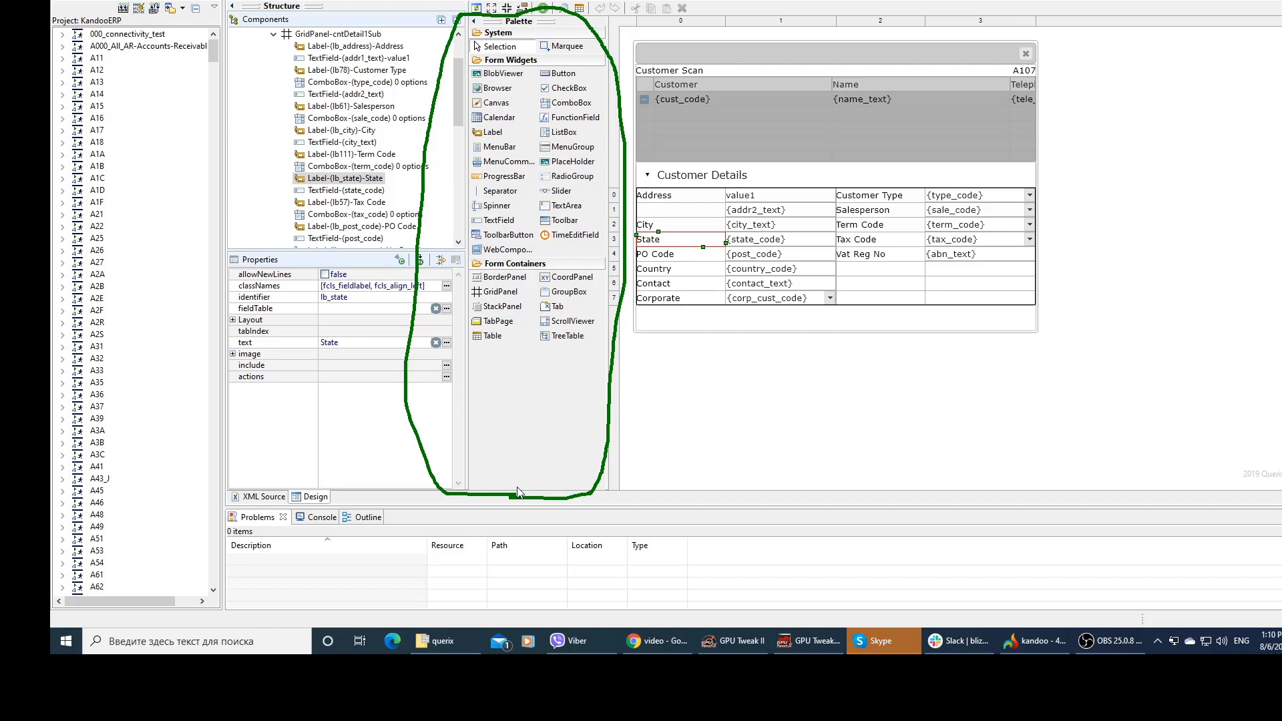
key("Escape")
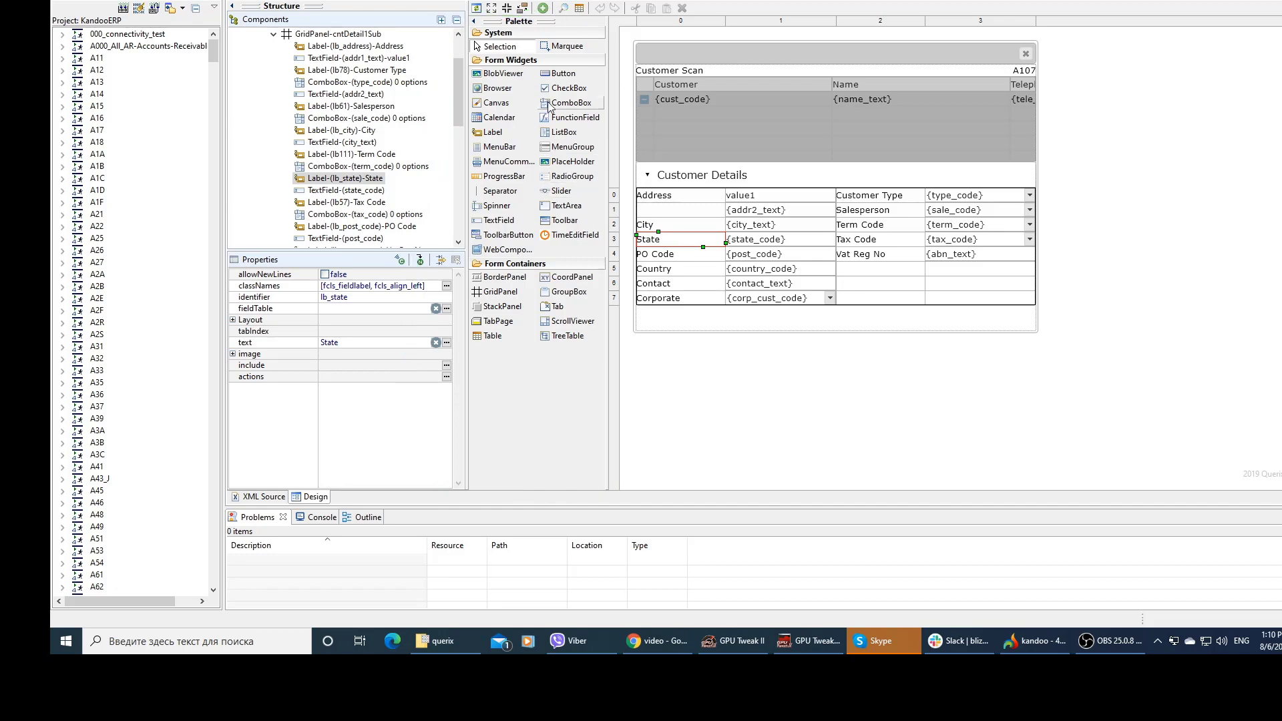
mouse_move(522, 27)
left_mouse_down()
mouse_move(460, 41)
mouse_move(536, 63)
mouse_move(614, 25)
mouse_move(537, 19)
mouse_move(510, 31)
left_mouse_up()
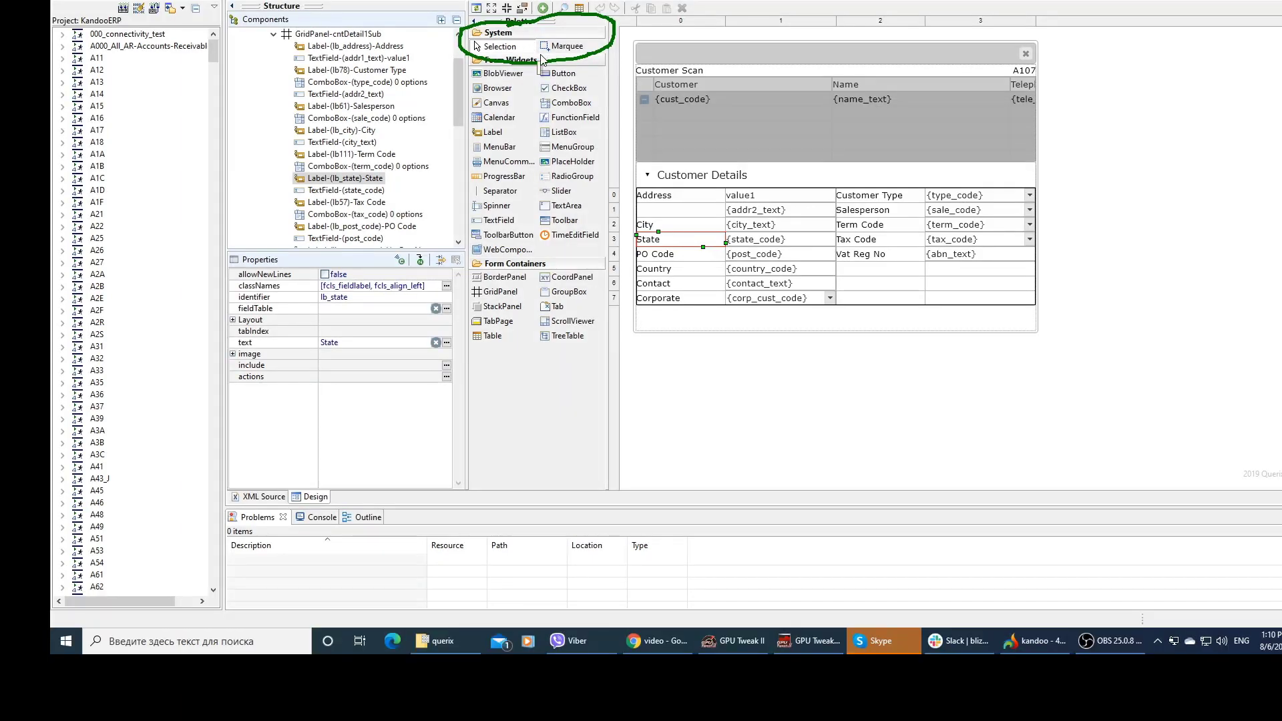
key("Escape")
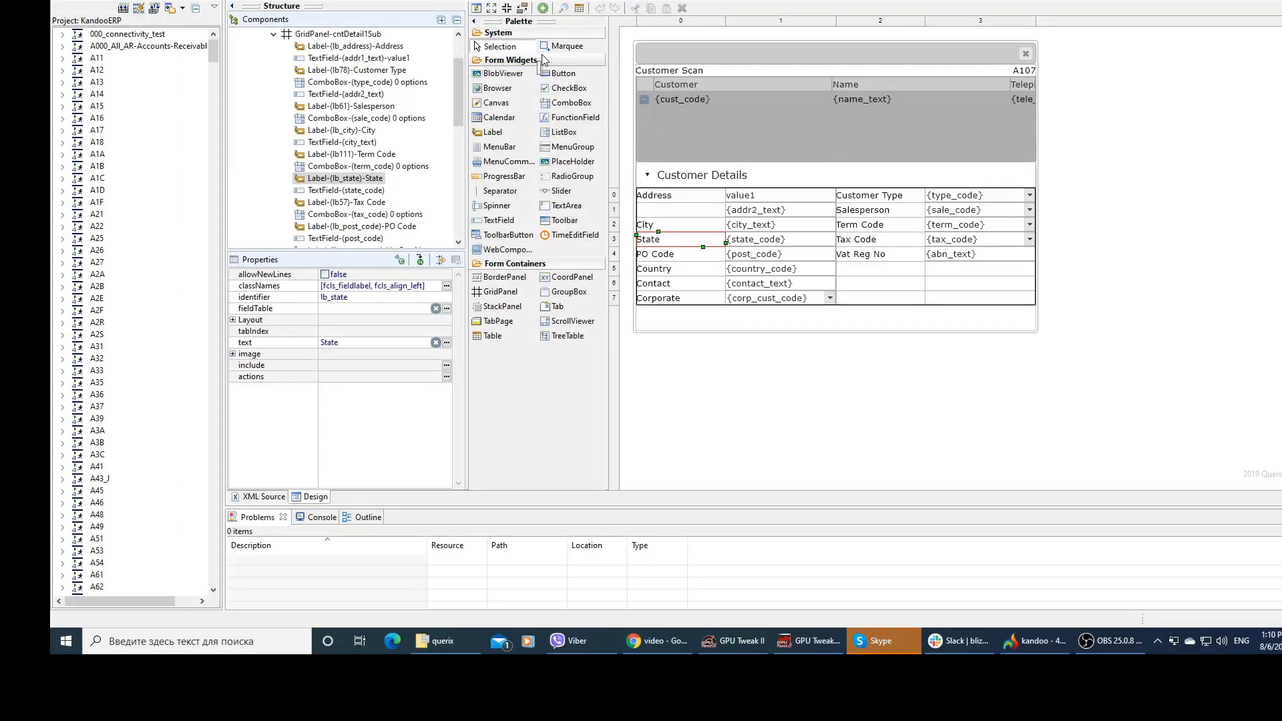
mouse_move(538, 48)
left_mouse_down()
mouse_move(475, 60)
mouse_move(449, 189)
mouse_move(494, 267)
mouse_move(603, 255)
mouse_move(612, 104)
mouse_move(560, 44)
mouse_move(539, 46)
left_mouse_up()
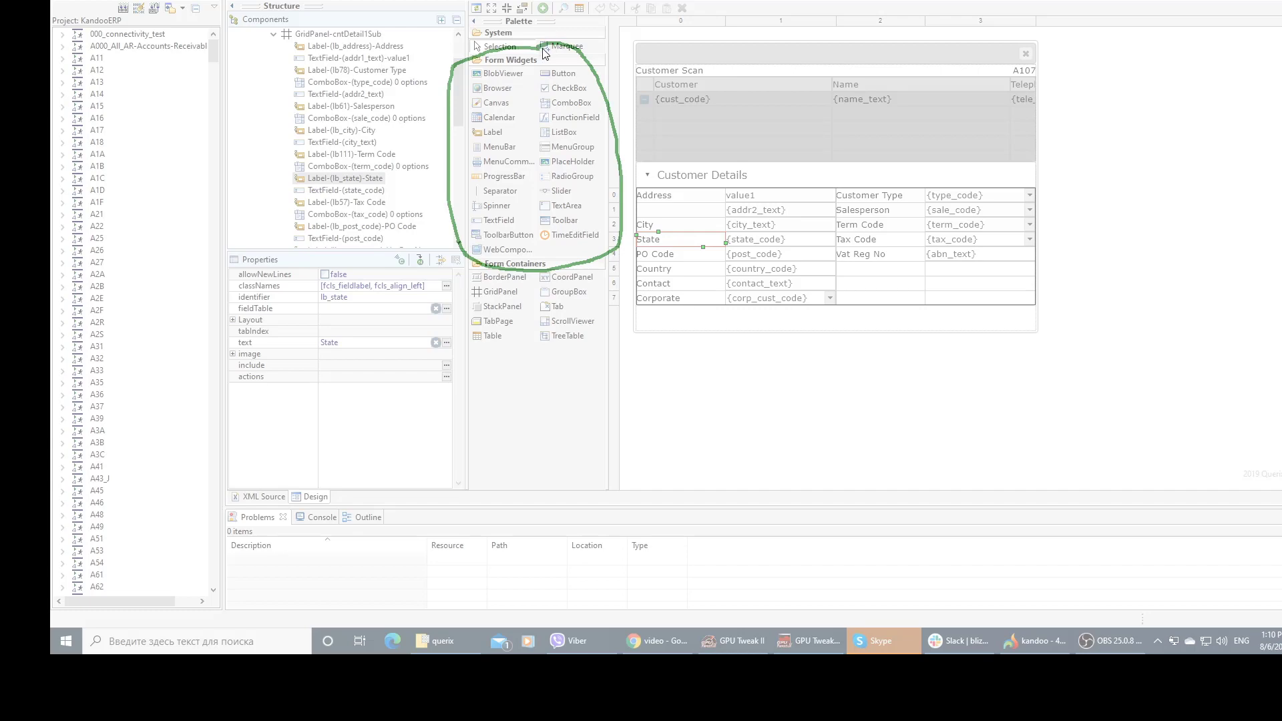
key("Escape")
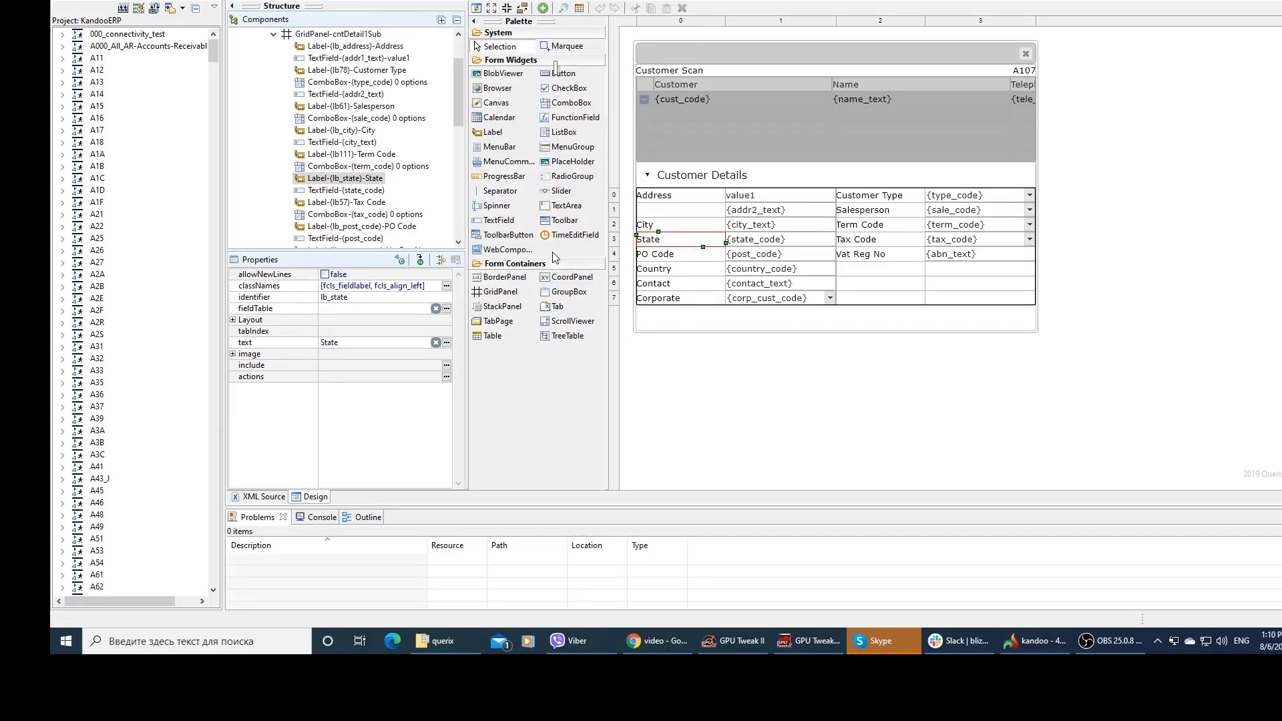
key("ctrl+2")
mouse_move(551, 251)
left_mouse_down()
mouse_move(499, 244)
mouse_move(456, 295)
mouse_move(568, 383)
mouse_move(618, 278)
mouse_move(550, 249)
left_mouse_up()
key("ctrl+2")
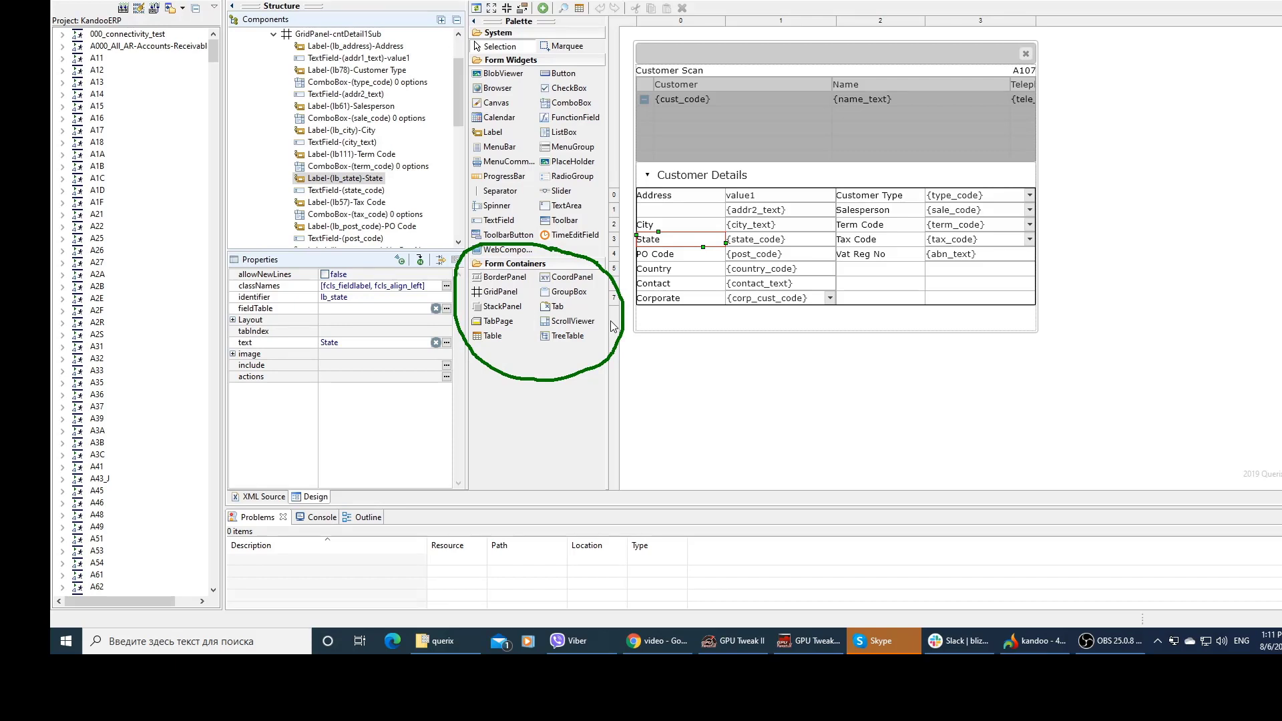
key("Escape")
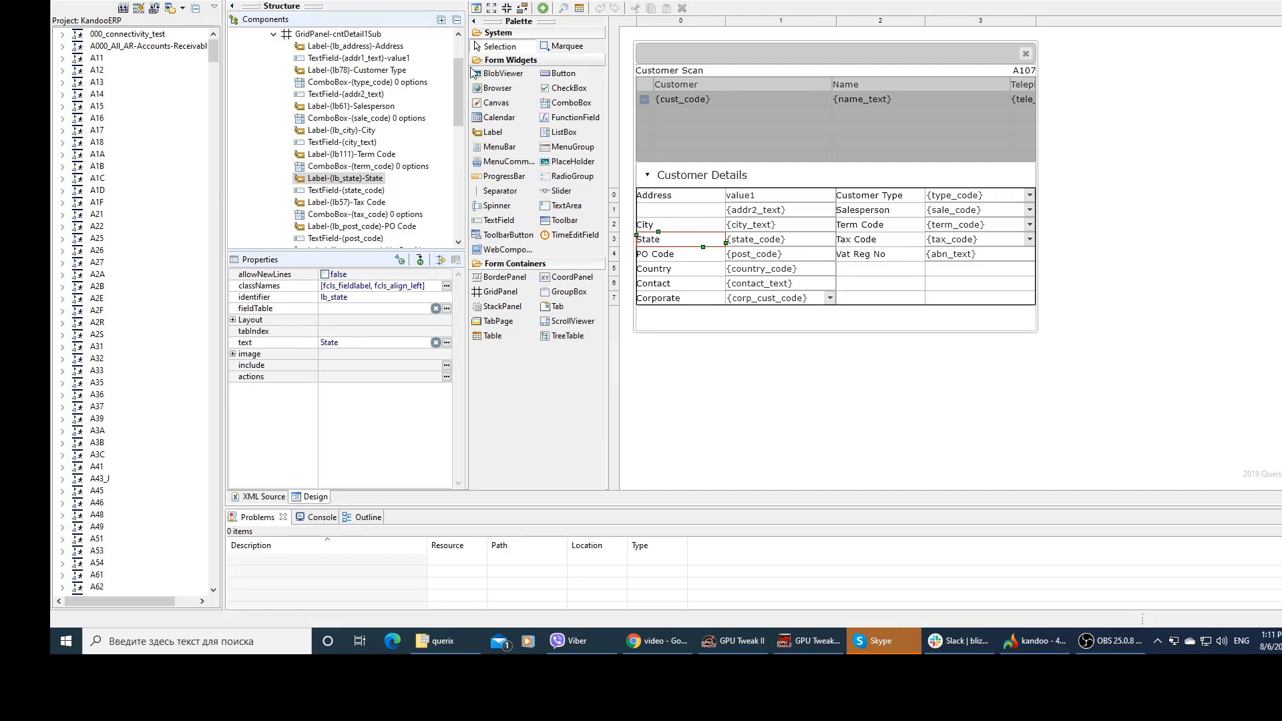
Step: Collapse the component palette beside the form canvas and expand it again
left_click(475, 22)
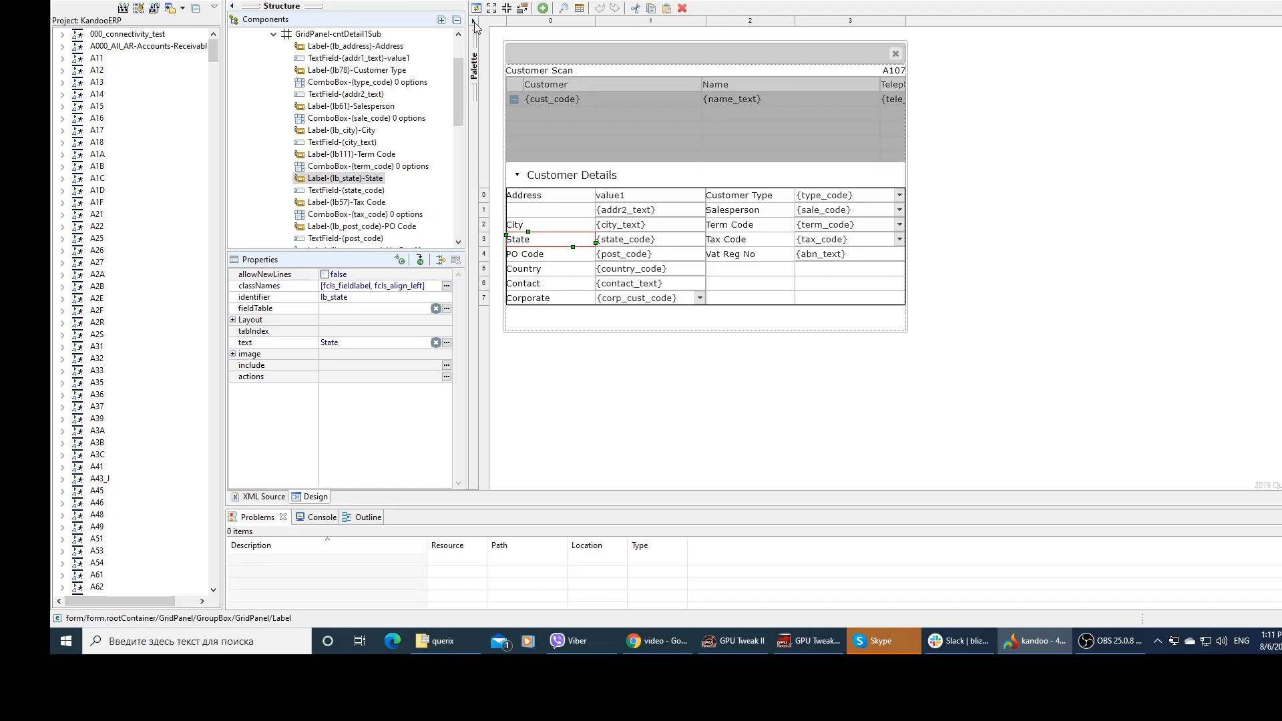
left_click(474, 24)
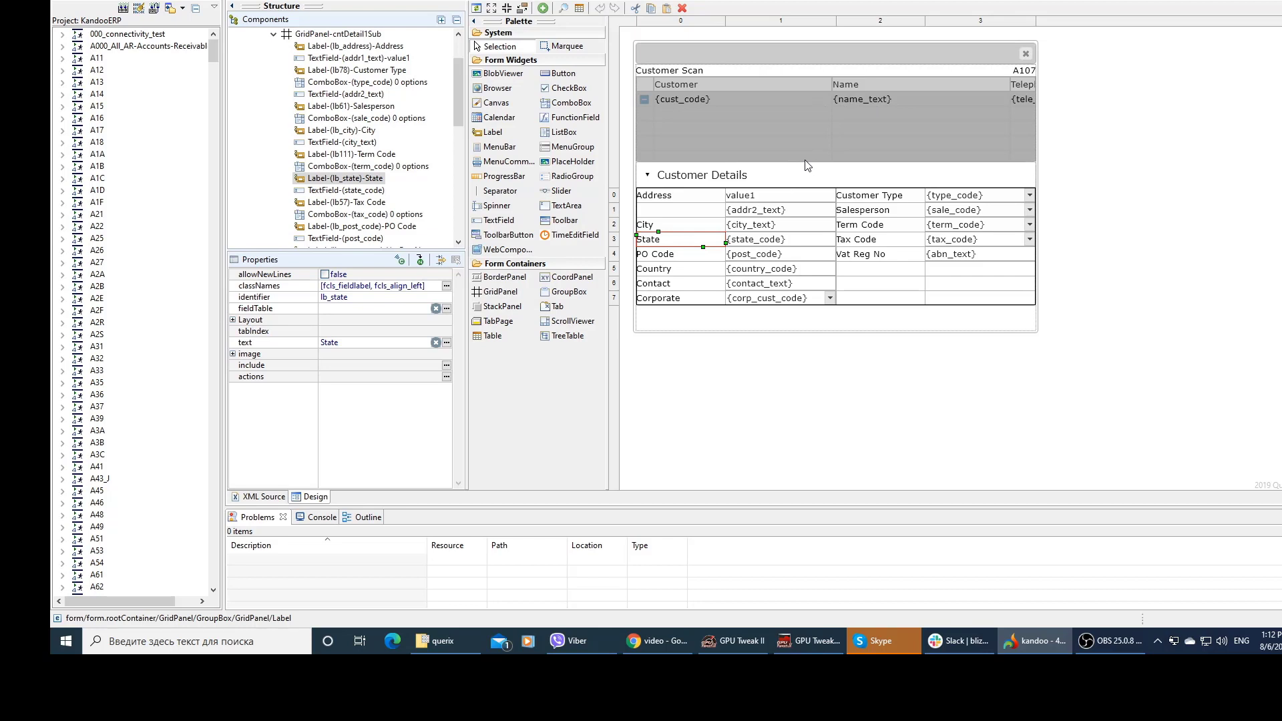
Step: Marquee-select the labels and fields from Customer Type through Vat Reg No in the Customer Details grid
left_click(692, 202)
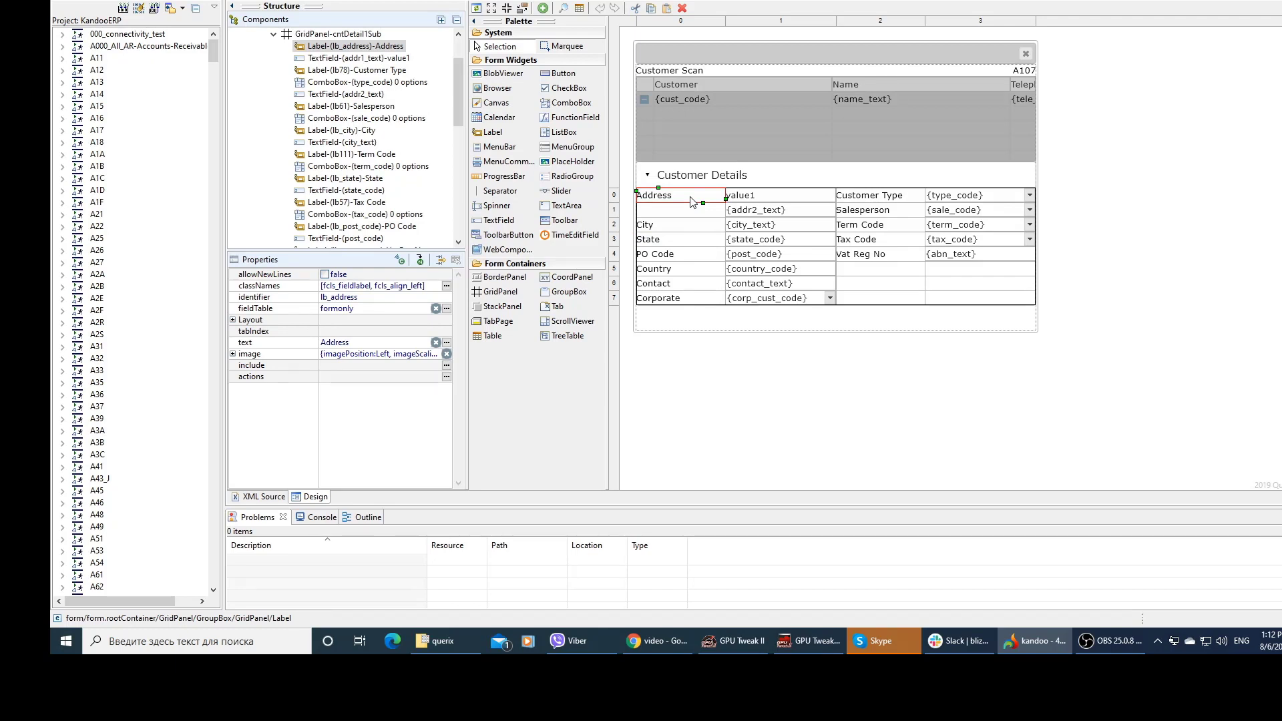
left_click(578, 52)
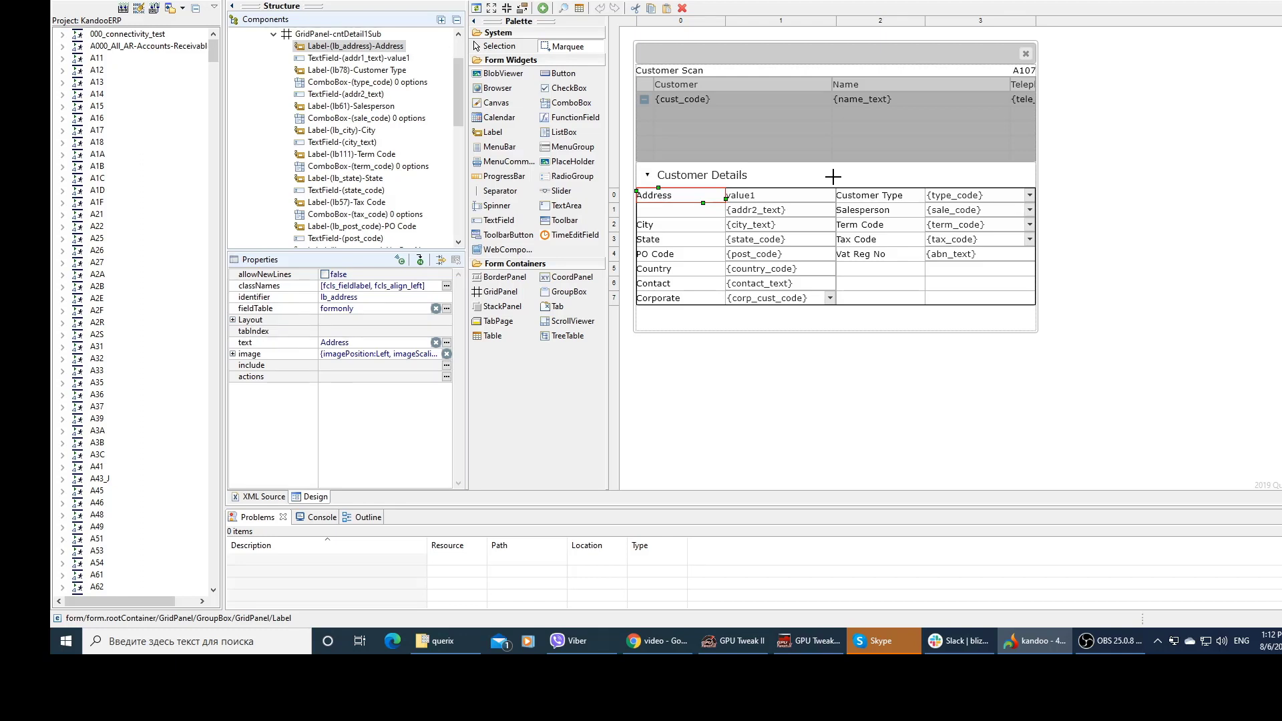
left_click_drag(832, 176, 1076, 348)
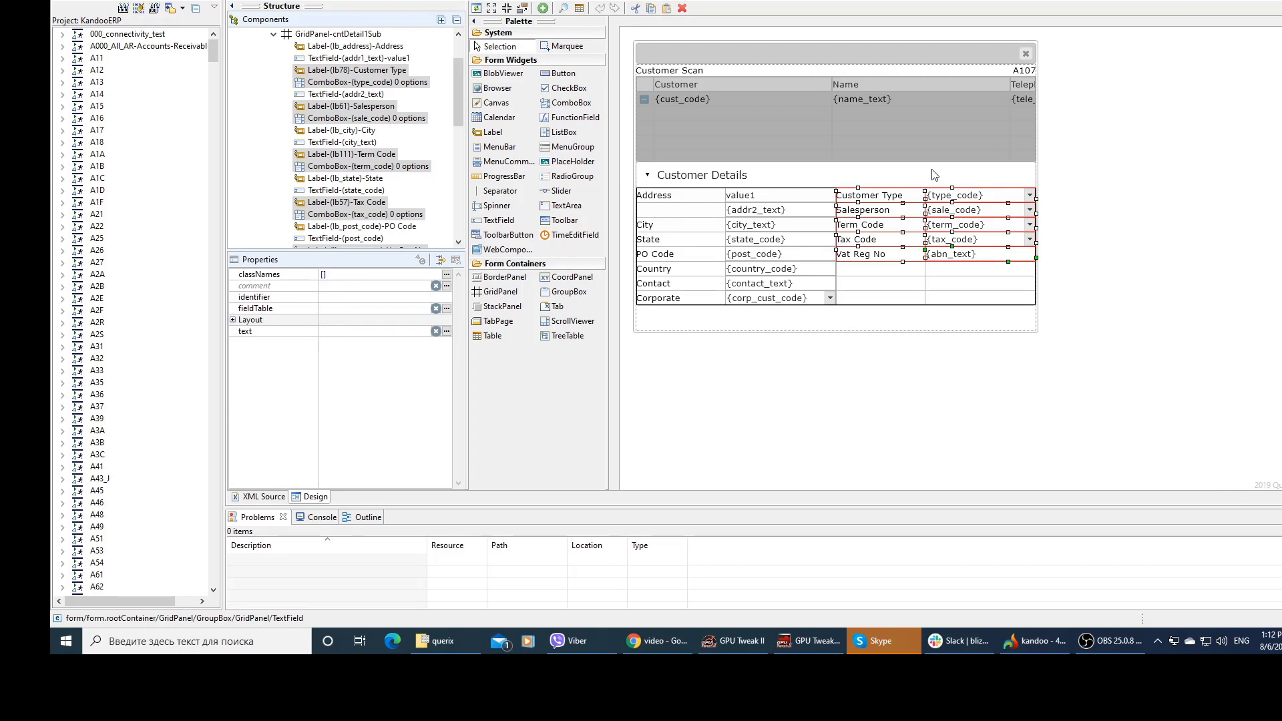
left_click(933, 175)
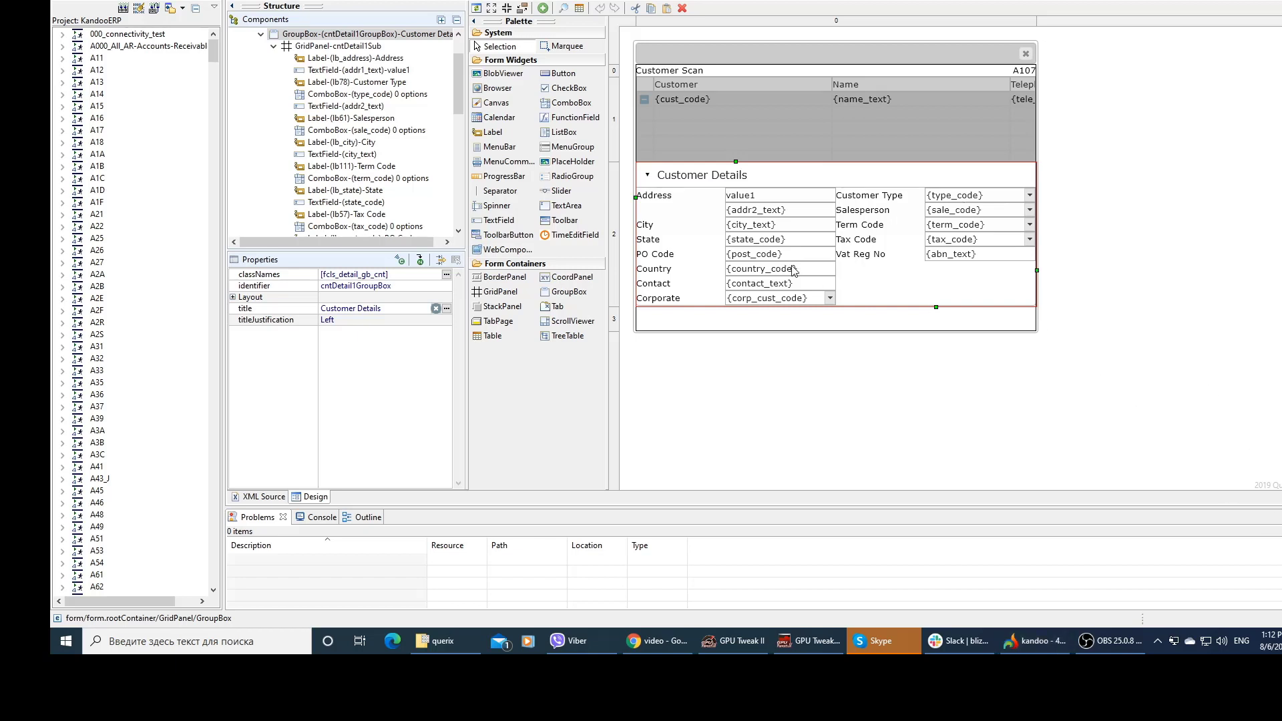
left_click(566, 46)
left_click_drag(833, 174, 1065, 322)
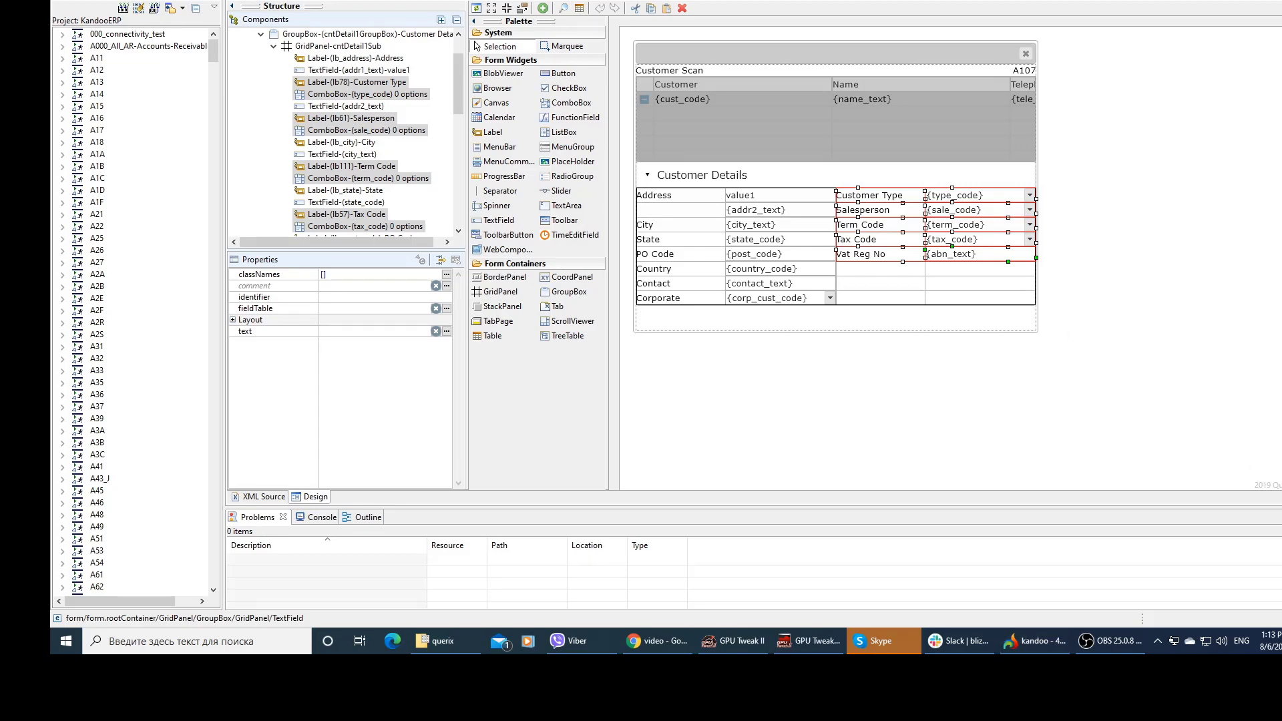
mouse_move(1053, 185)
left_mouse_down()
mouse_move(992, 170)
mouse_move(831, 186)
mouse_move(814, 264)
mouse_move(999, 304)
mouse_move(1068, 193)
mouse_move(1040, 181)
left_mouse_up()
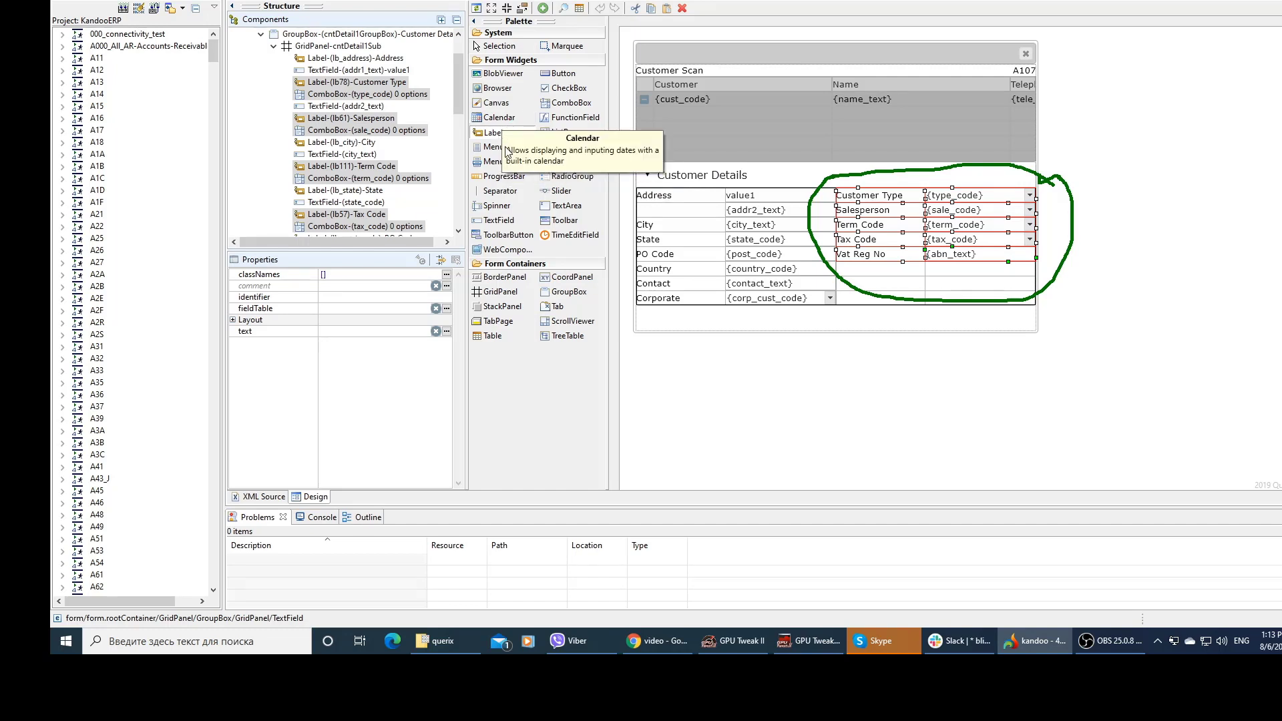
Step: Add a Label widget to the empty Customer Details cell below Vat Reg No, at column 2, row 5
left_click(494, 132)
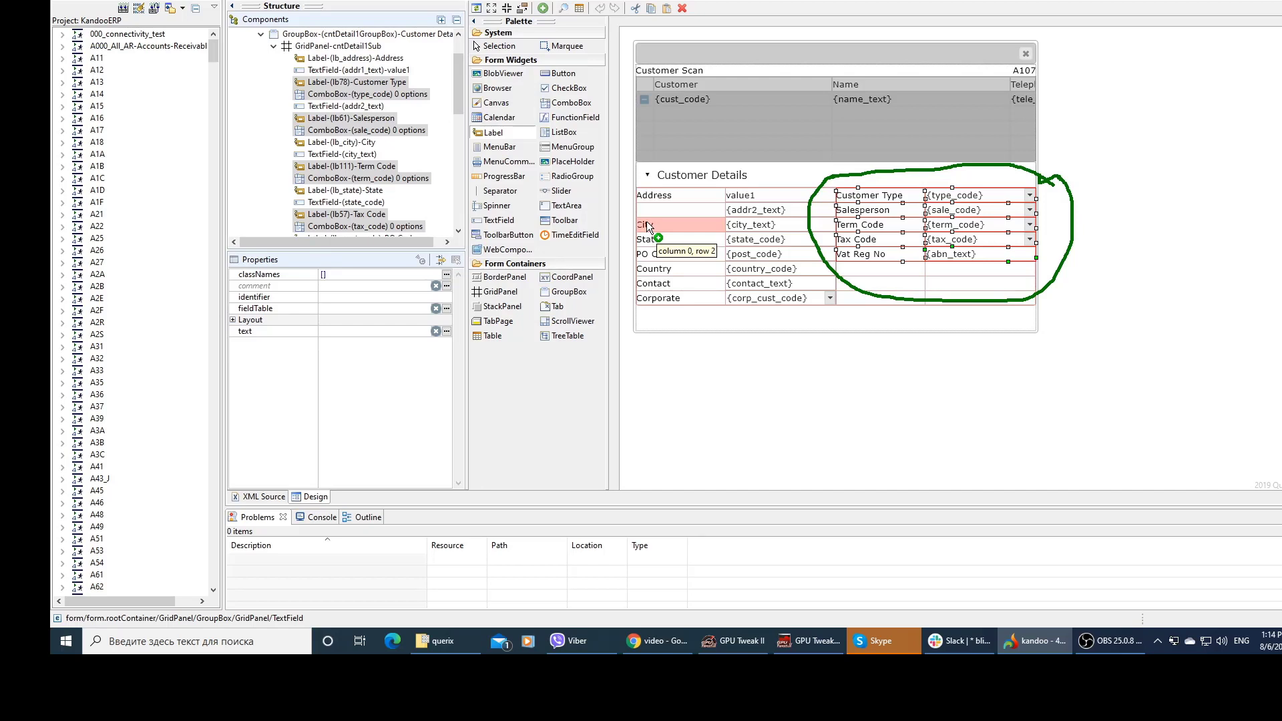
left_click_drag(647, 224, 703, 343)
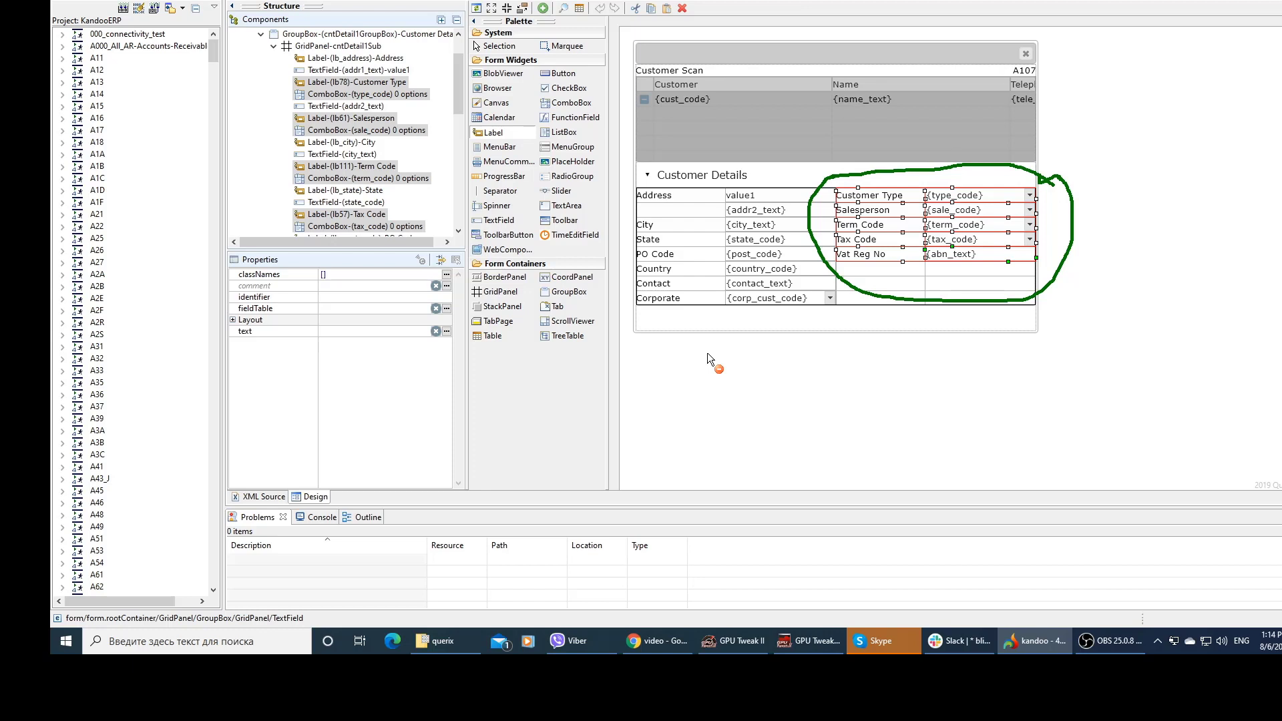
left_click_drag(707, 352, 876, 269)
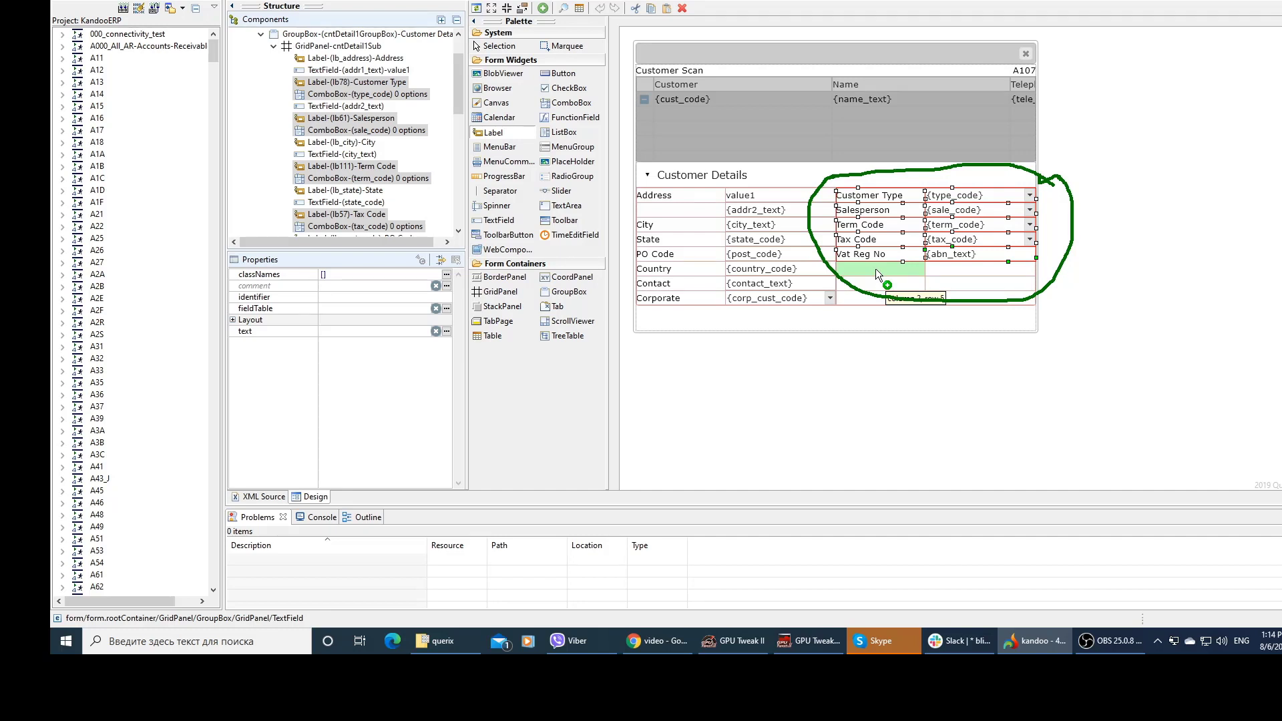
left_click(875, 268)
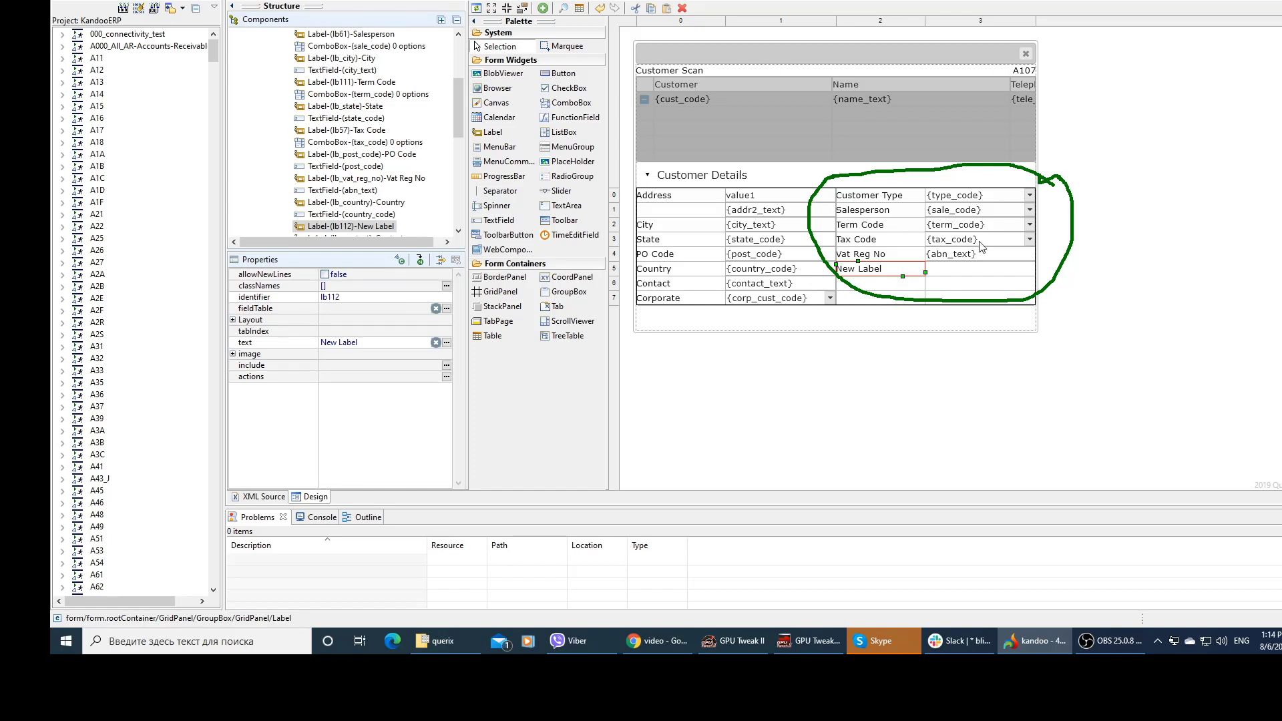
Step: Place a Button widget over the new label in the Customer Details grid at column 2, row 5
left_click_drag(561, 75, 866, 269)
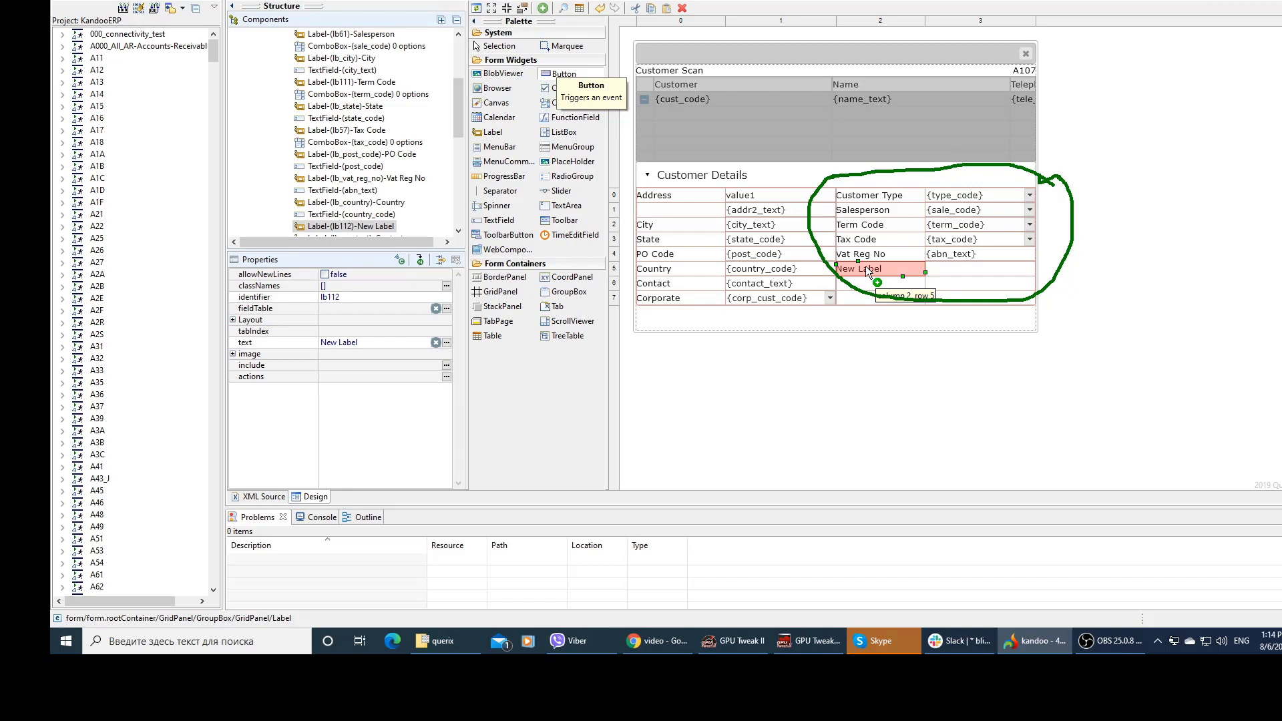
left_click_drag(867, 270, 868, 271)
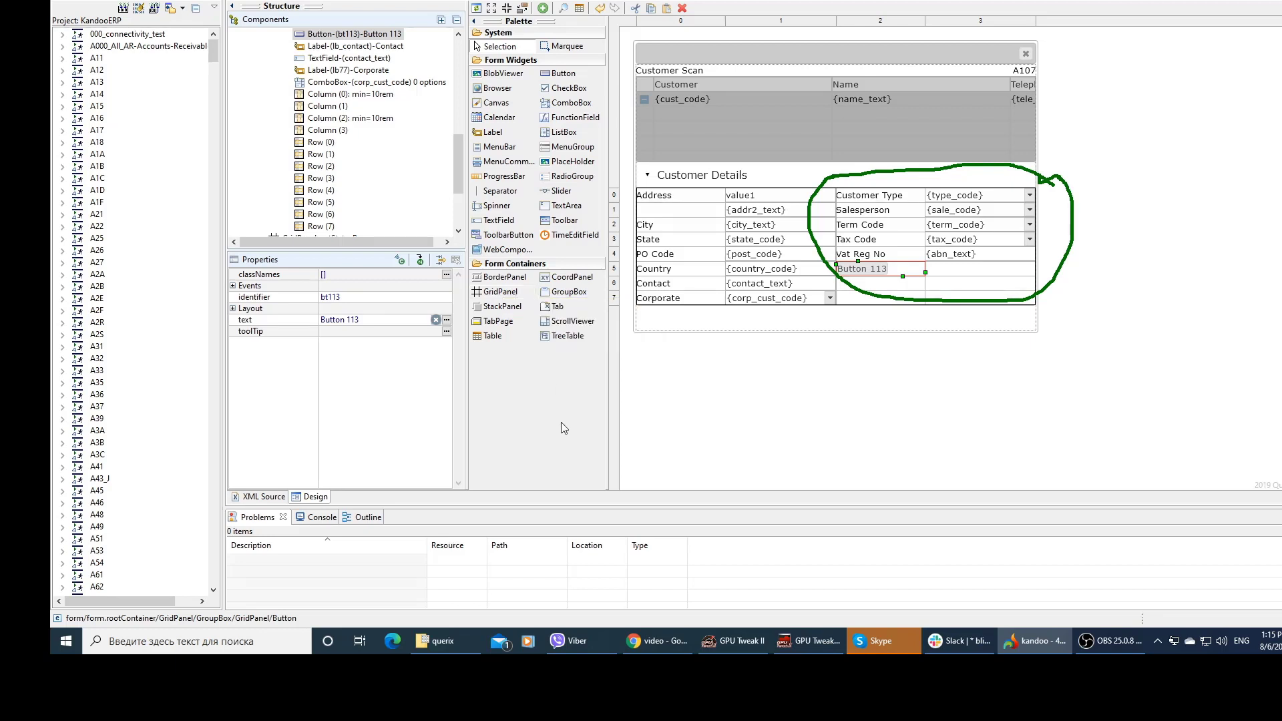
Step: Set the palette to show only icons for its entries and make the palette narrower
right_click(559, 372)
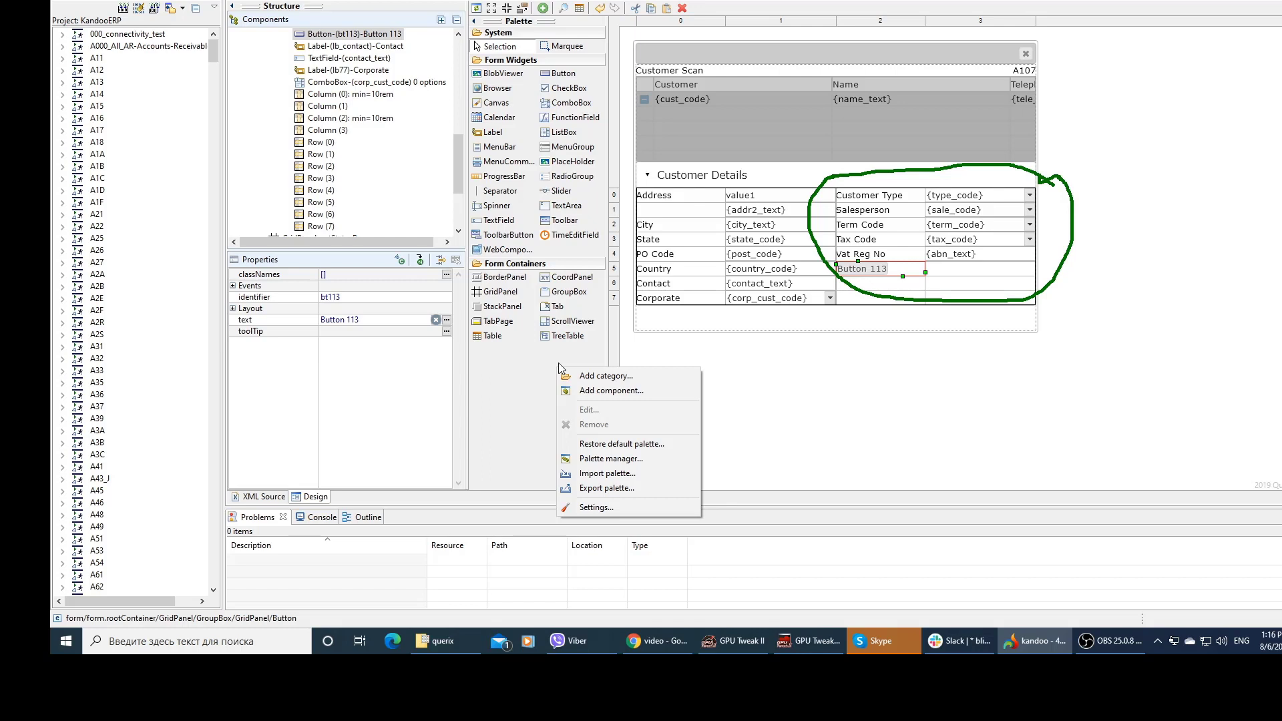
left_click(625, 508)
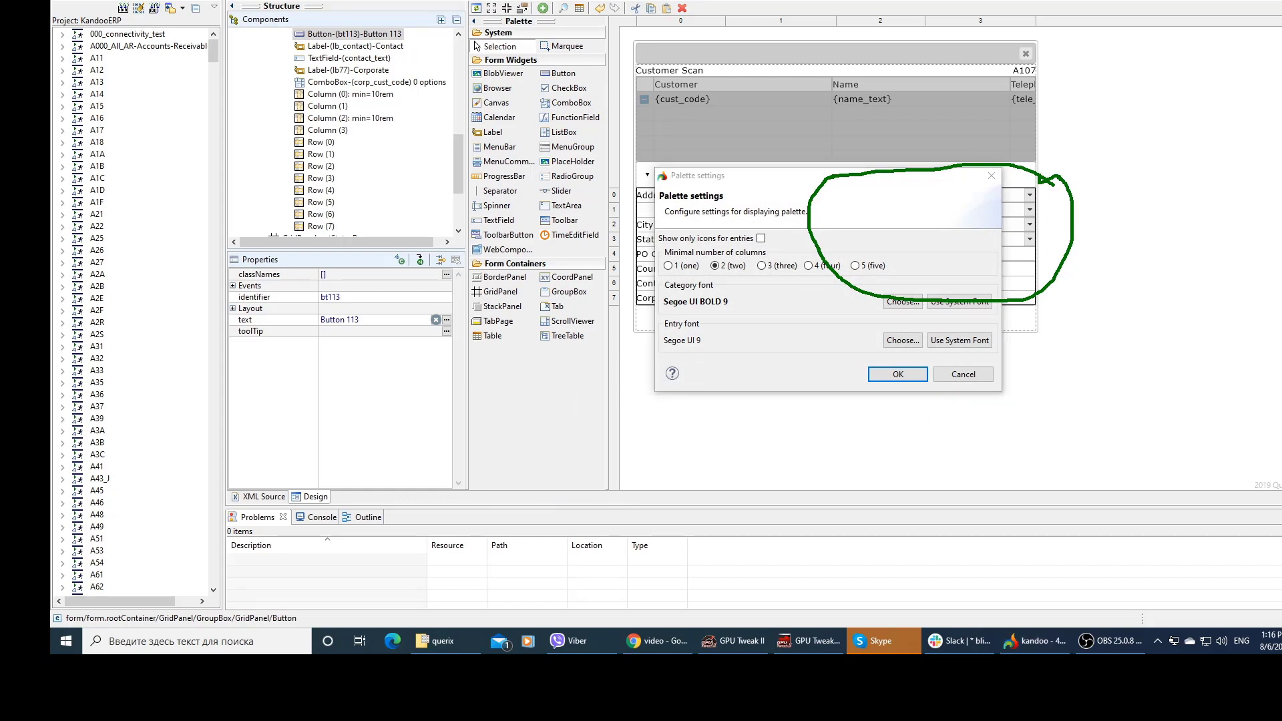
key("Escape")
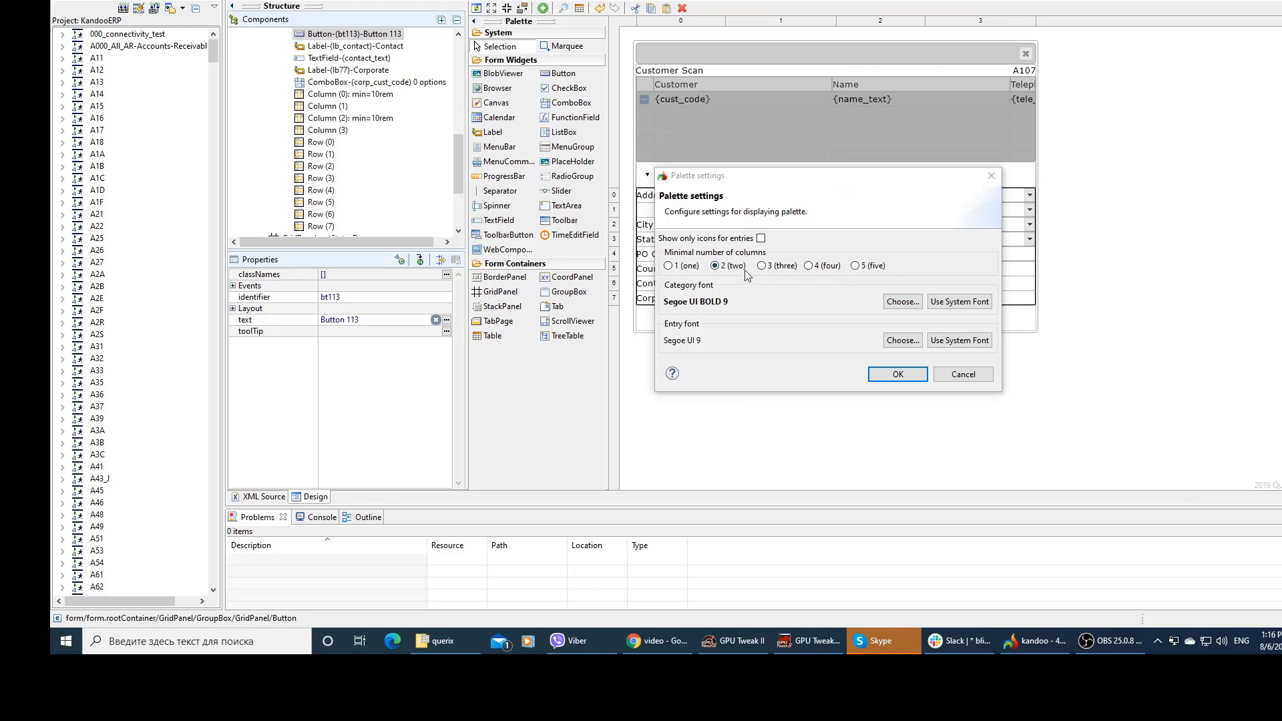
left_click(761, 239)
left_click(895, 376)
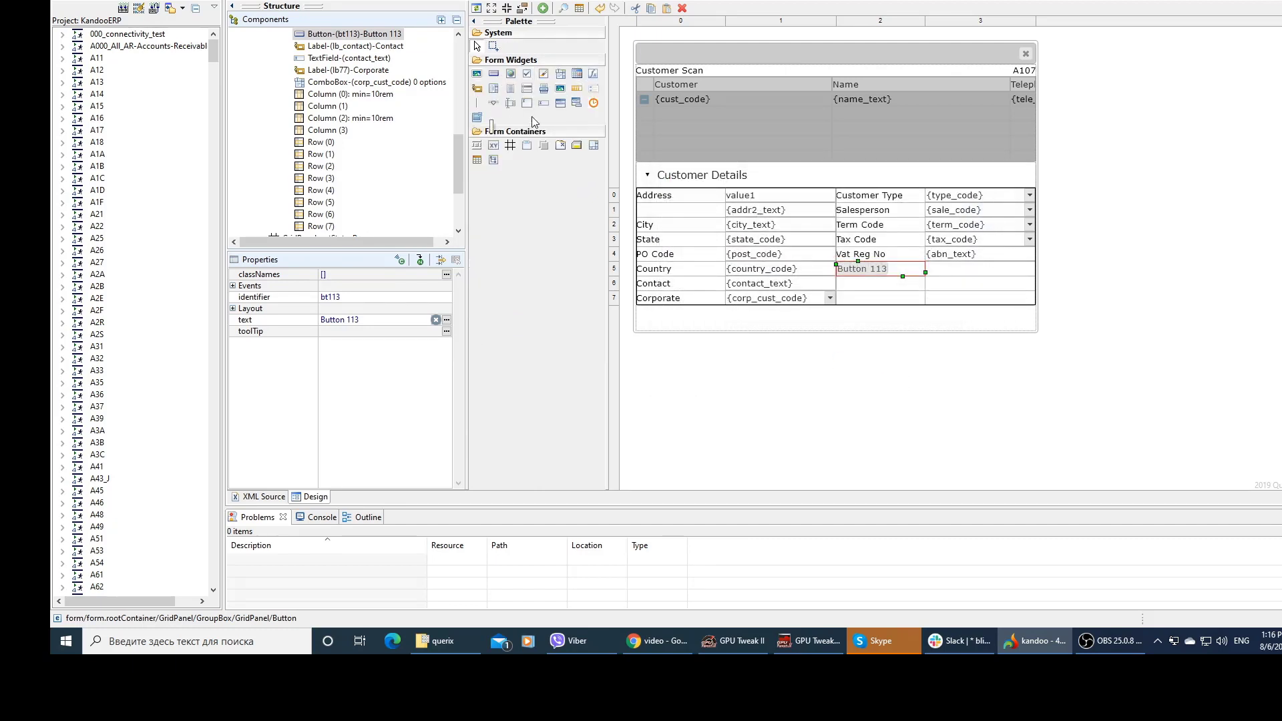
left_click_drag(602, 111, 551, 115)
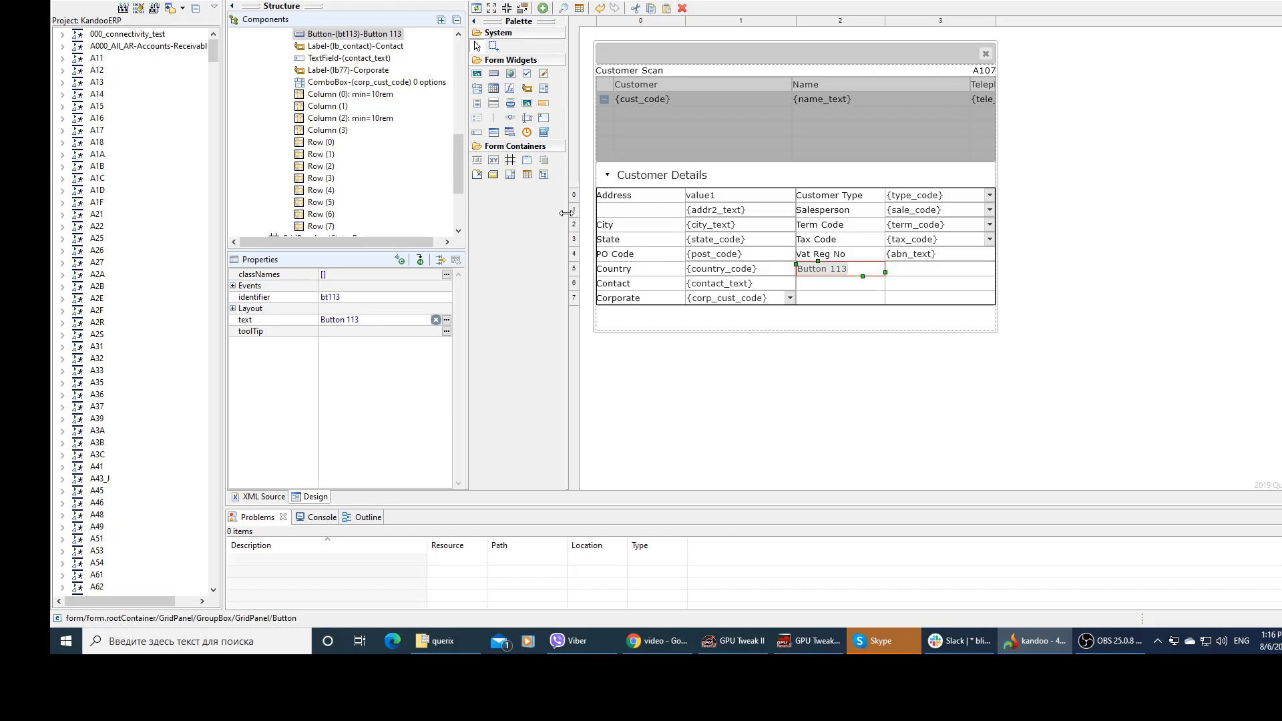
Step: Turn off icon-only entries in the palette settings and set the minimal number of columns to 4 (four)
right_click(538, 218)
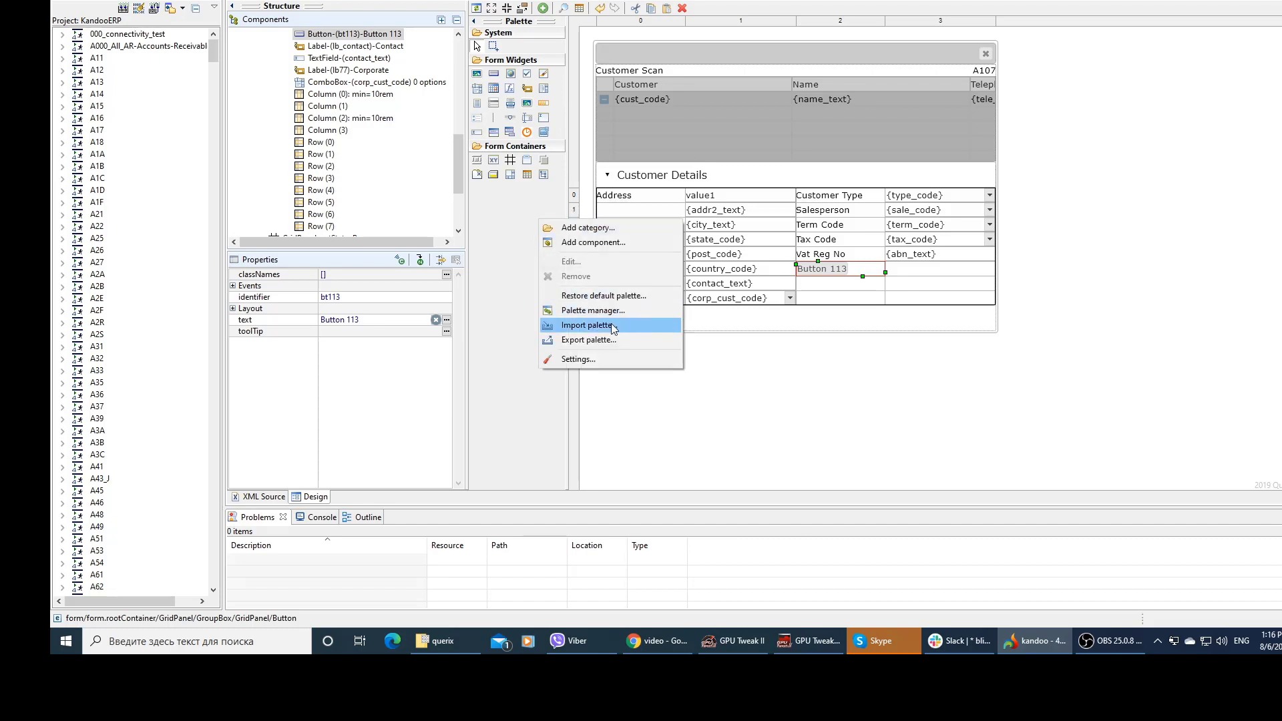
left_click(624, 359)
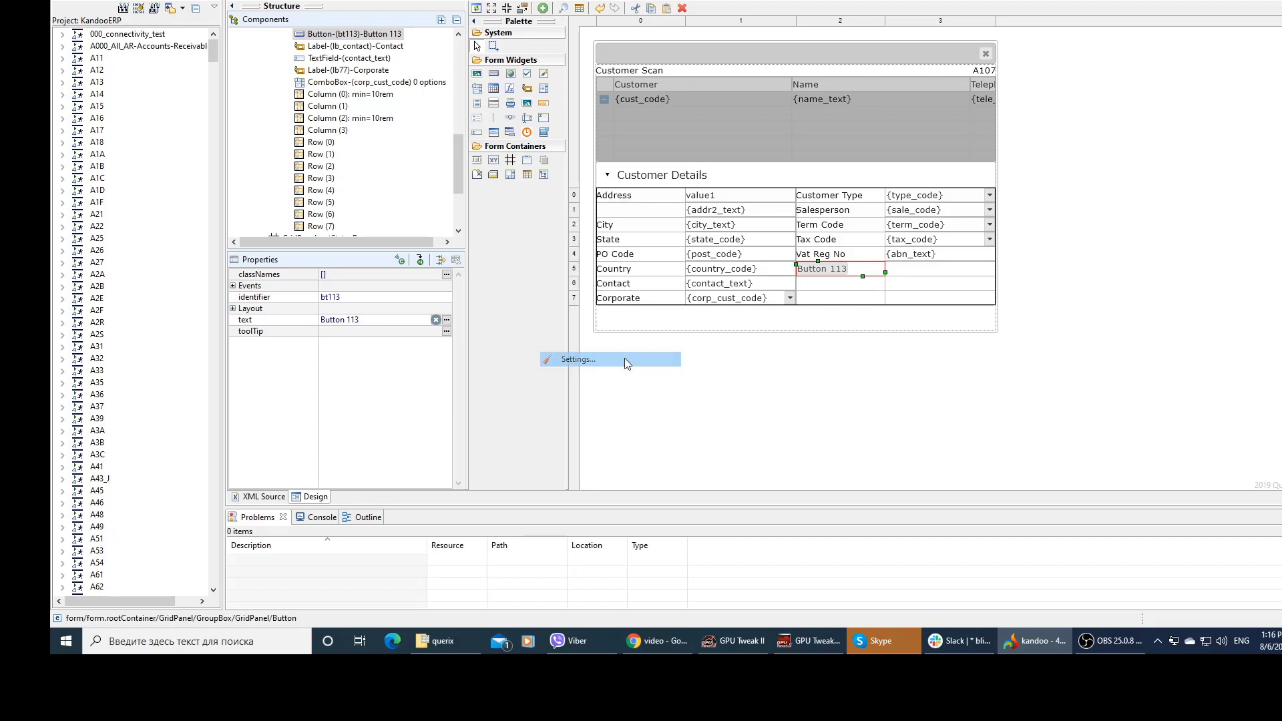
left_click(761, 238)
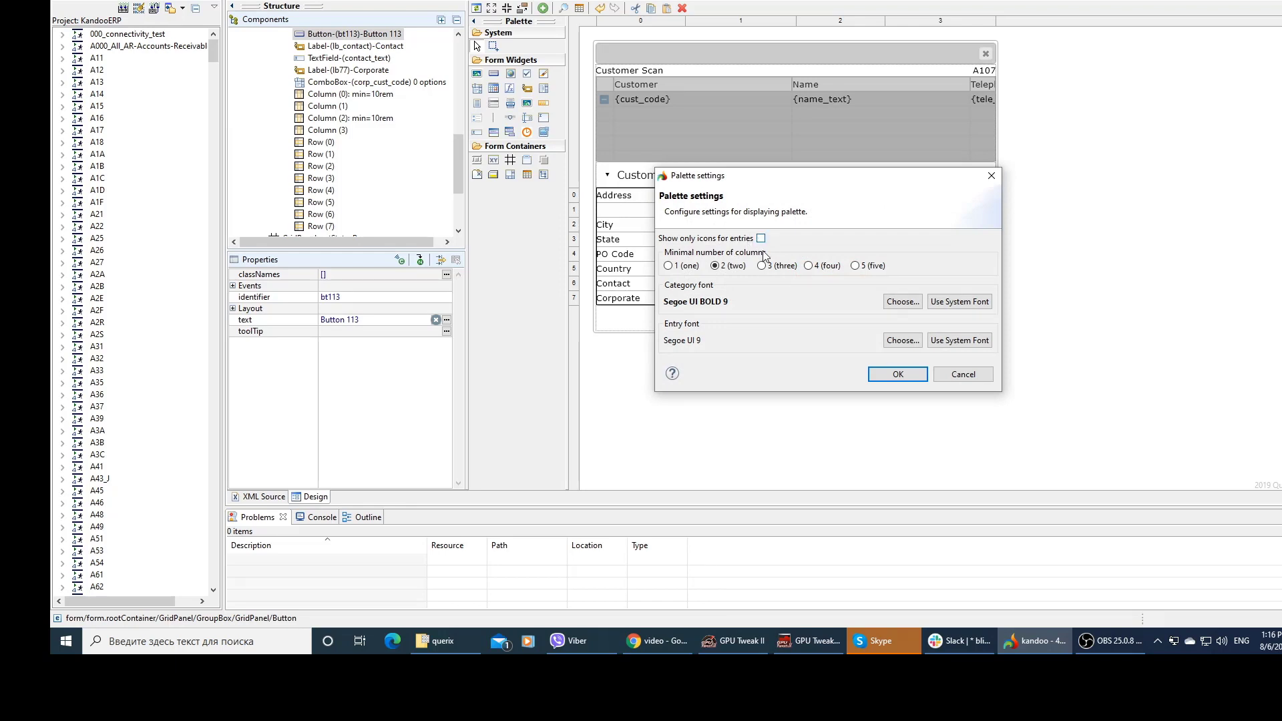
left_click(810, 267)
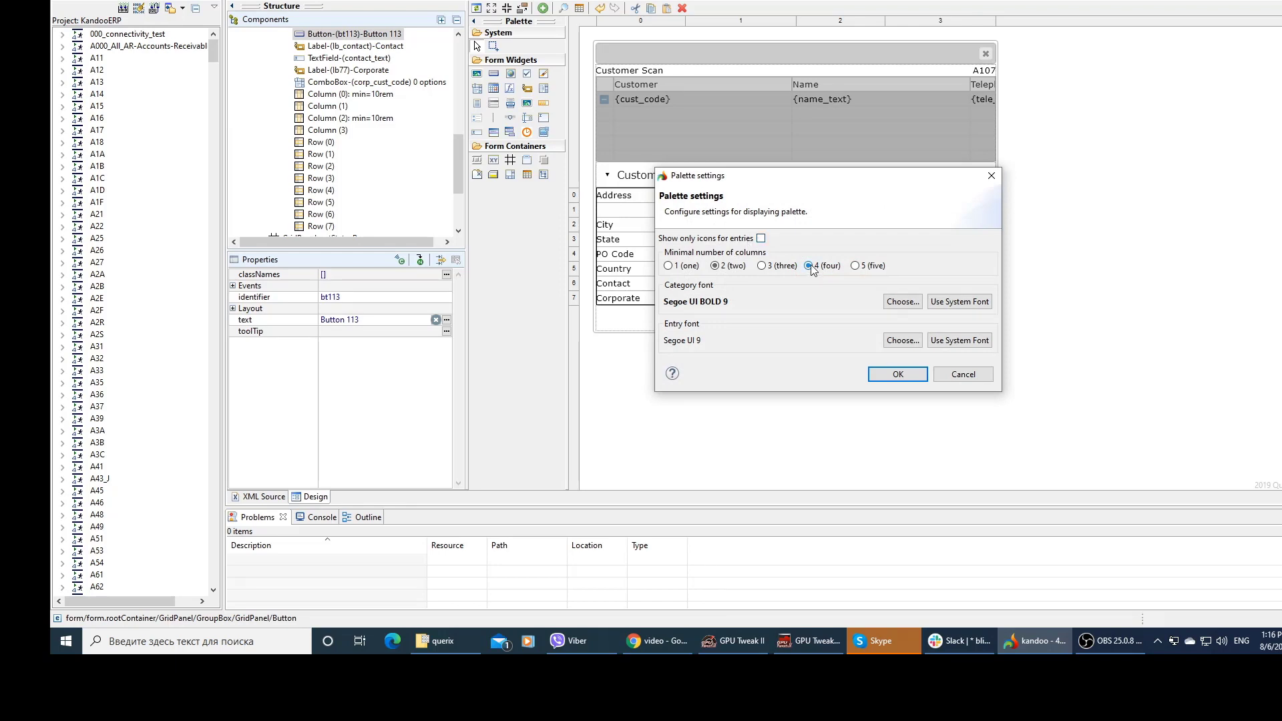
left_click(903, 376)
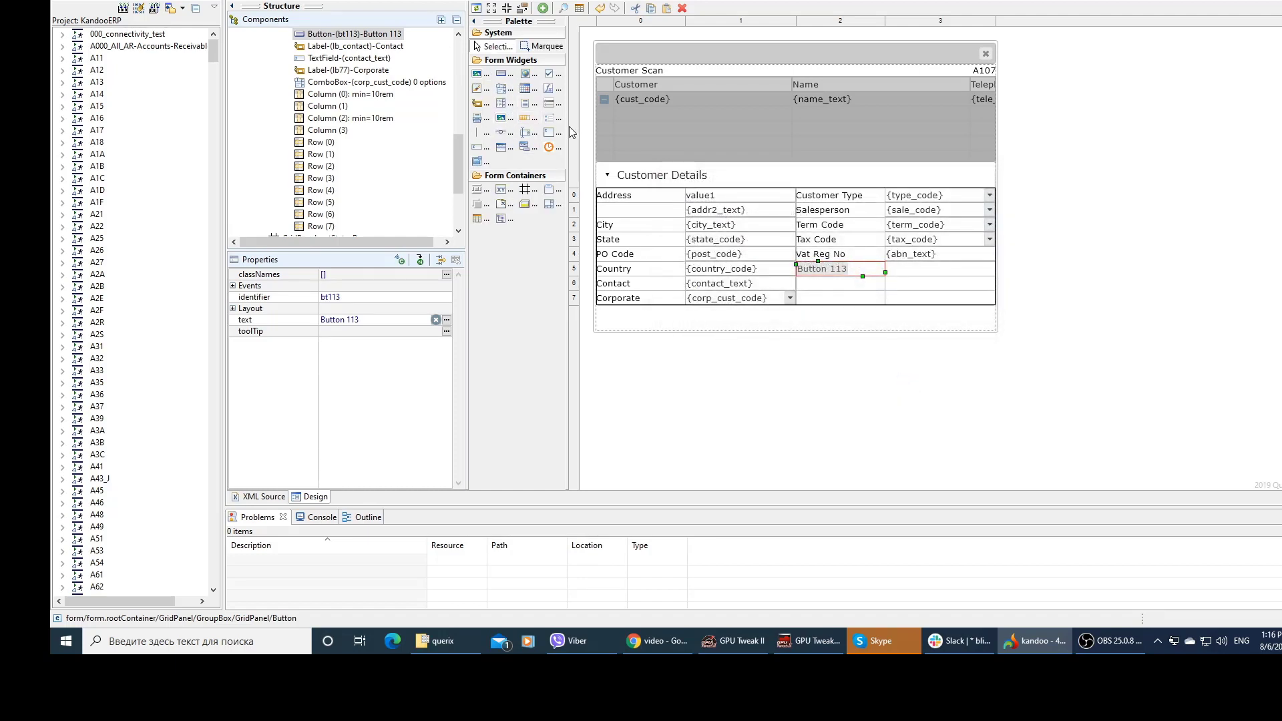
Step: Widen the palette so the entry names fit in its four columns
left_click_drag(571, 132, 725, 135)
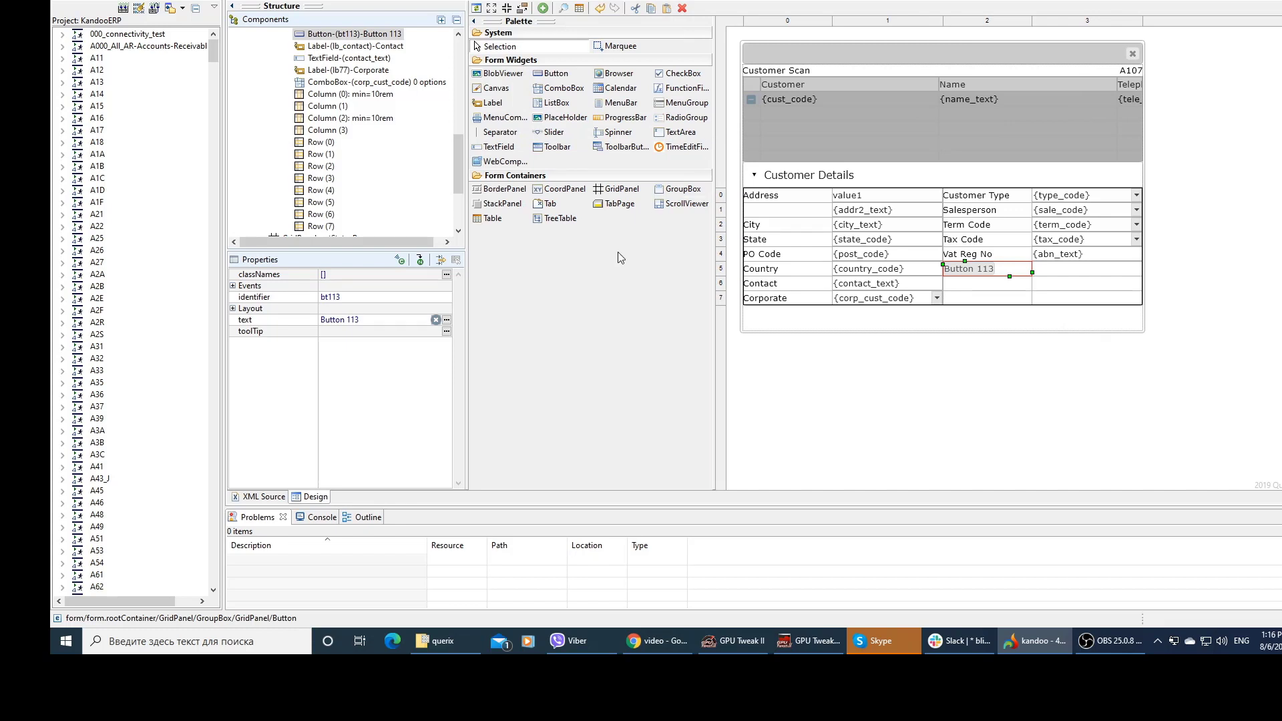
left_click_drag(714, 127, 756, 131)
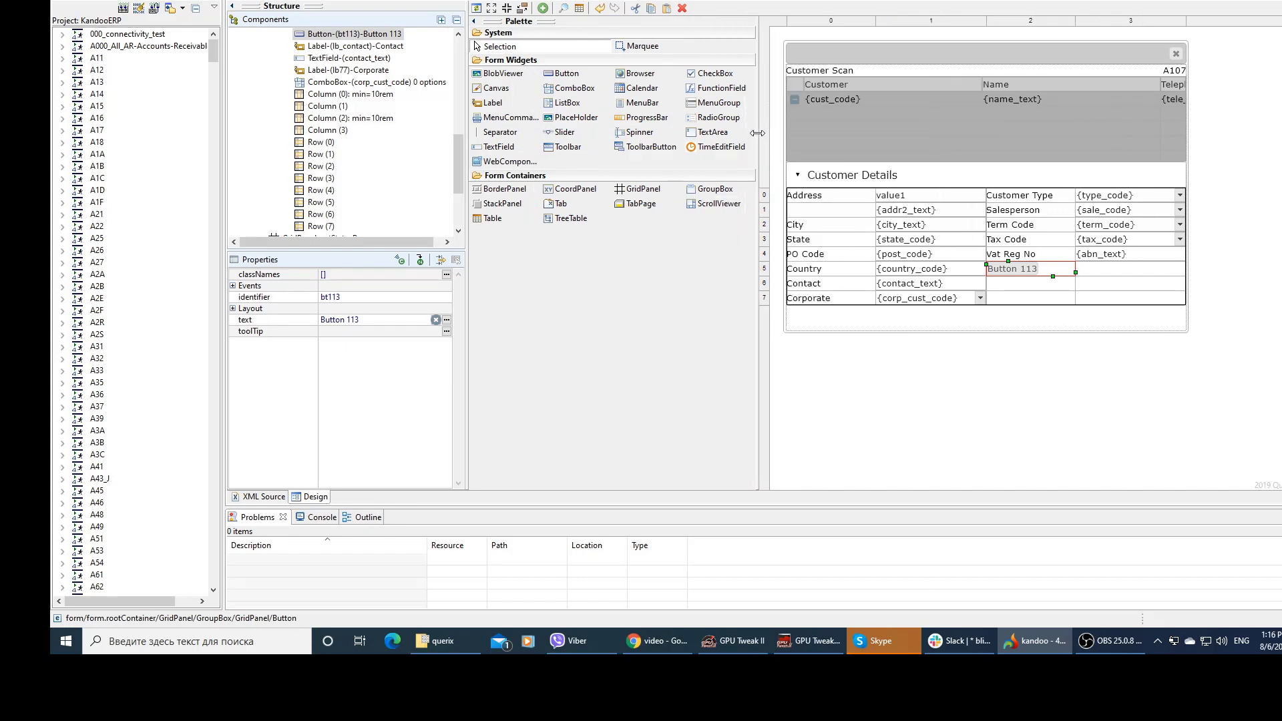
Step: Set the palette's entry font to Segoe UI, size 10, in the palette settings
right_click(659, 259)
left_click(738, 398)
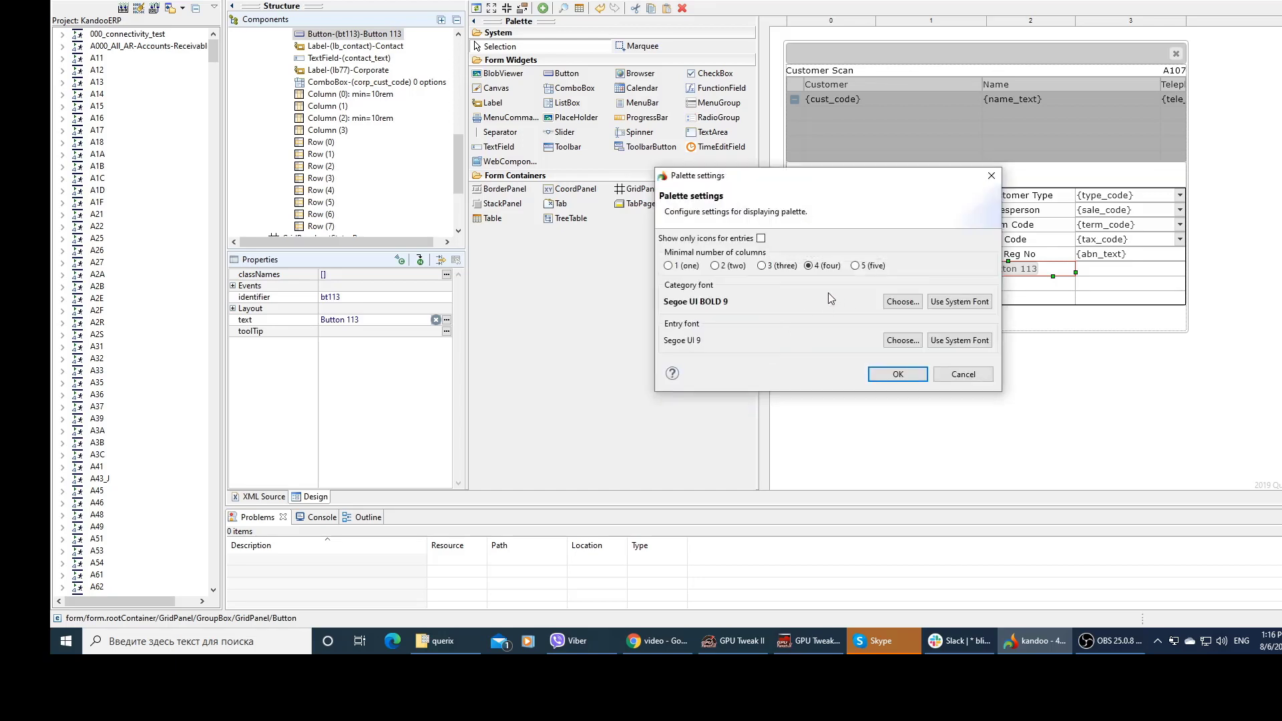
left_click(903, 340)
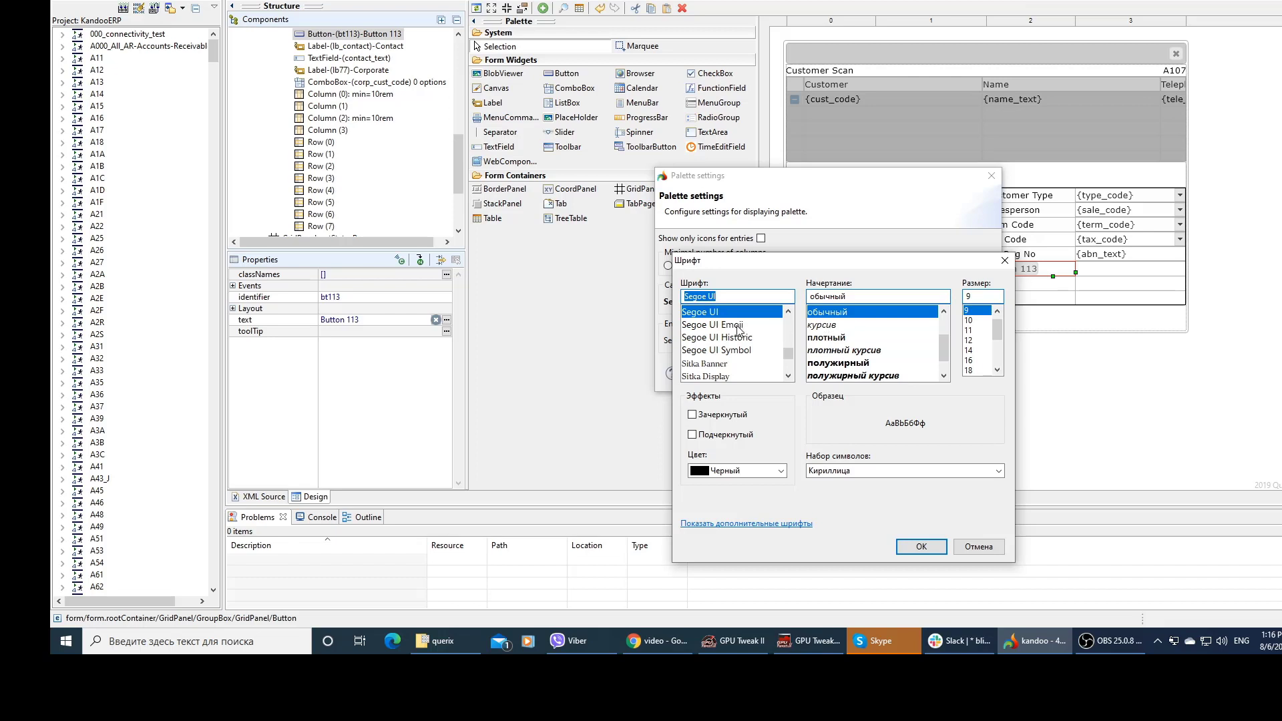
left_click(969, 321)
left_click(927, 548)
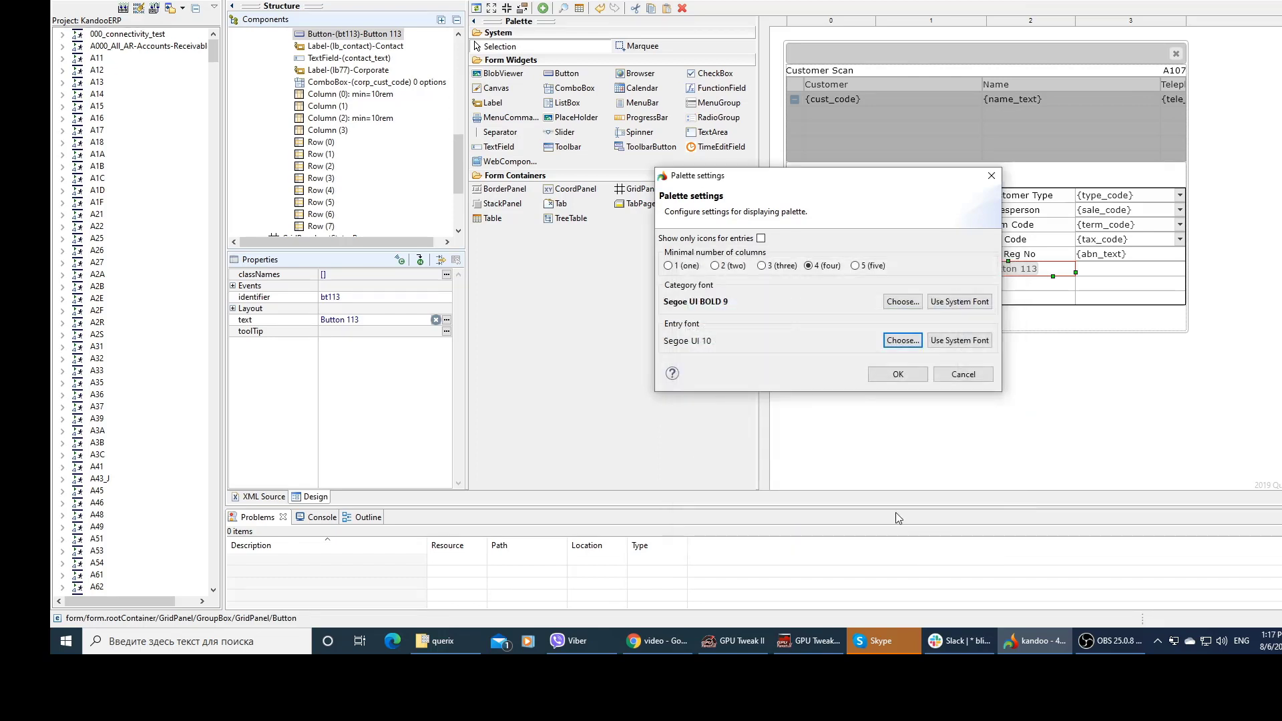
left_click(898, 374)
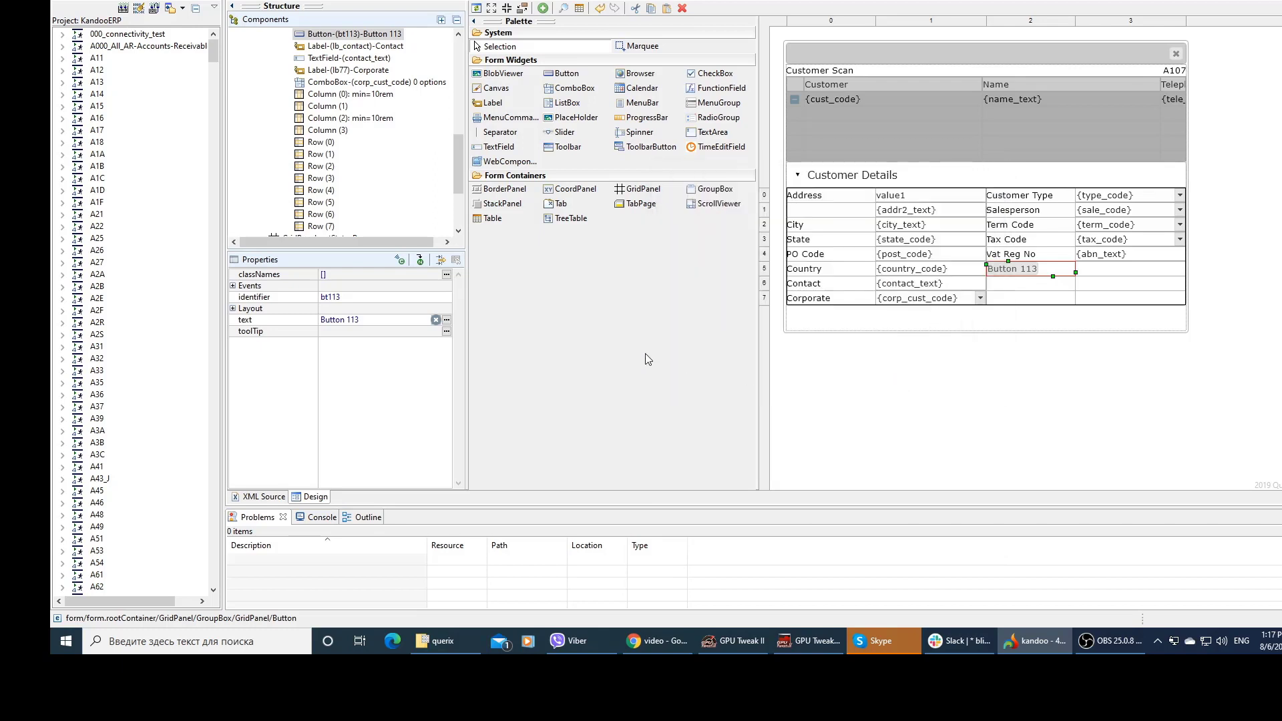